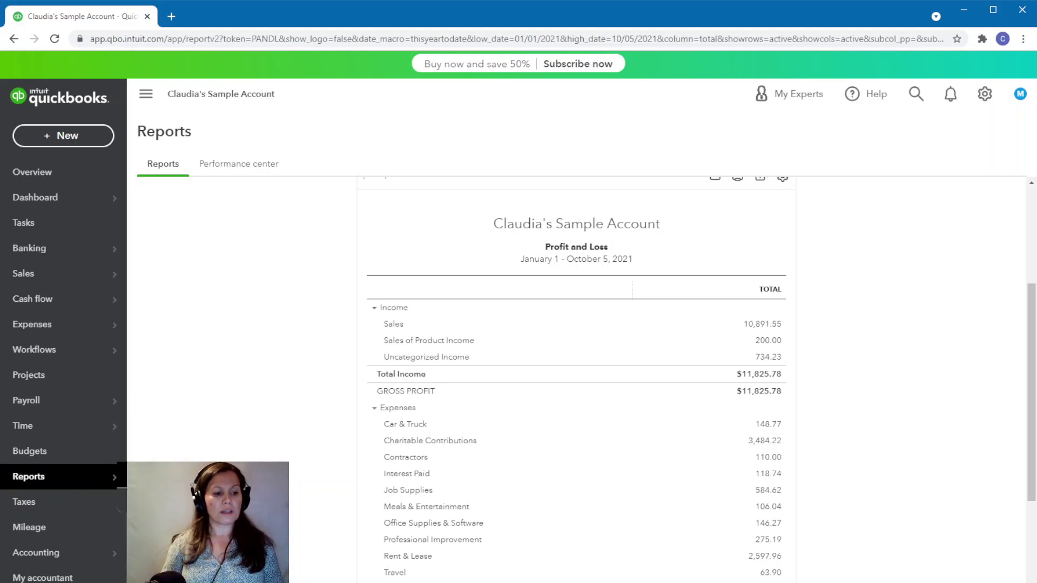
Step: Return to the list of reports and open the Profit and Loss report from Favorites
{"action": "key", "text": "alt+Left"}
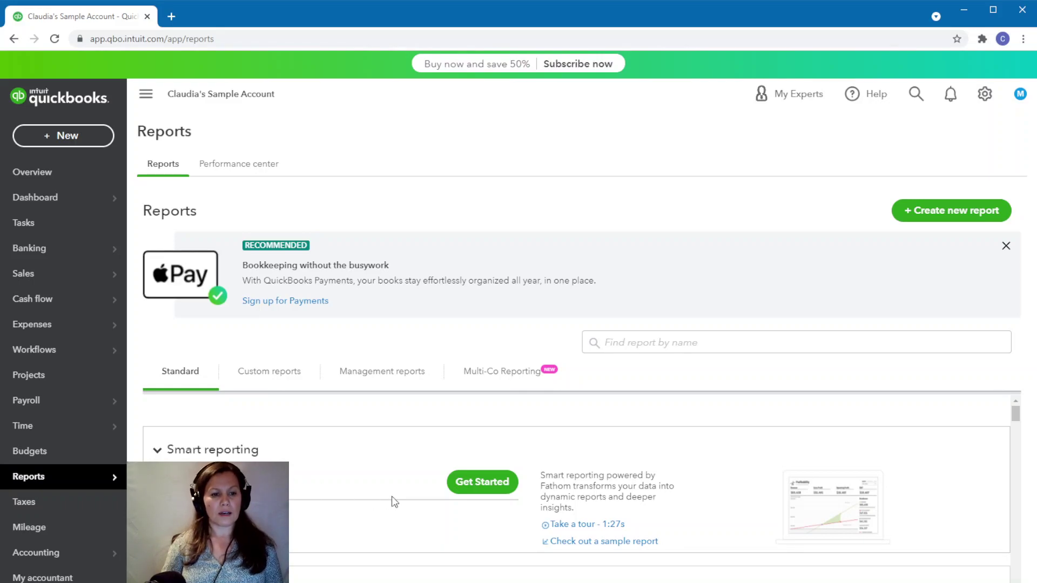
{"action": "scroll", "coordinate": [394, 501], "scroll_direction": "down", "scroll_amount": 5}
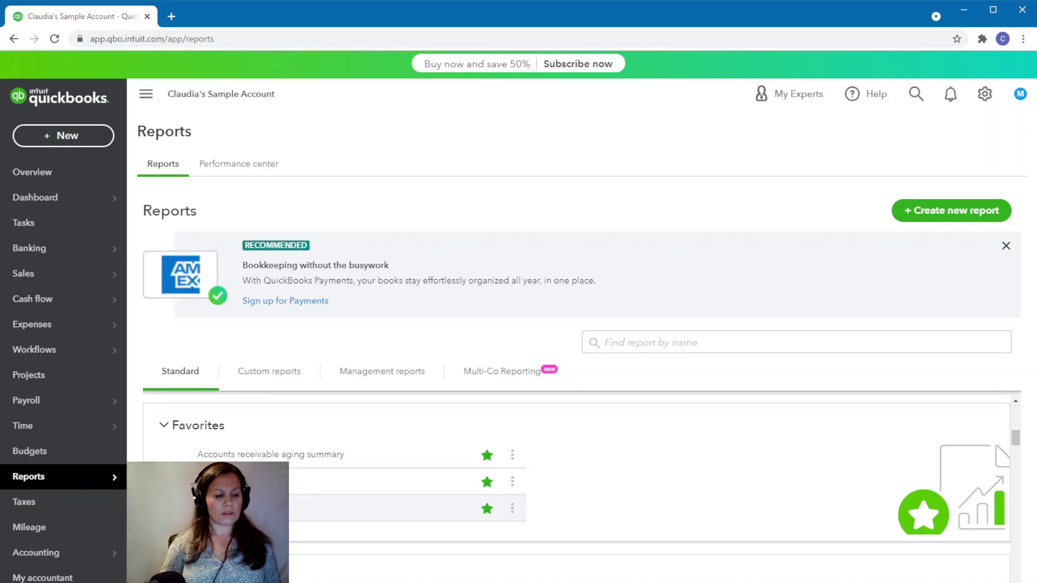
{"action": "left_click", "coordinate": [227, 508]}
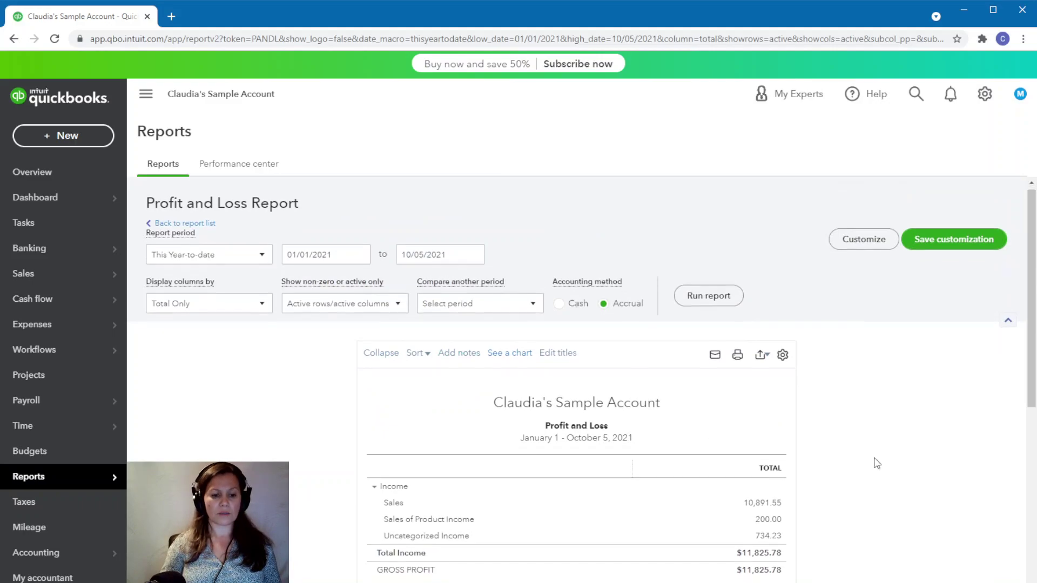
Step: Review the Profit and Loss report, drill into Uncategorized Income, and open the 07/15/2021 credit card credit for $100.00
{"action": "scroll", "coordinate": [874, 459], "scroll_direction": "down", "scroll_amount": 1}
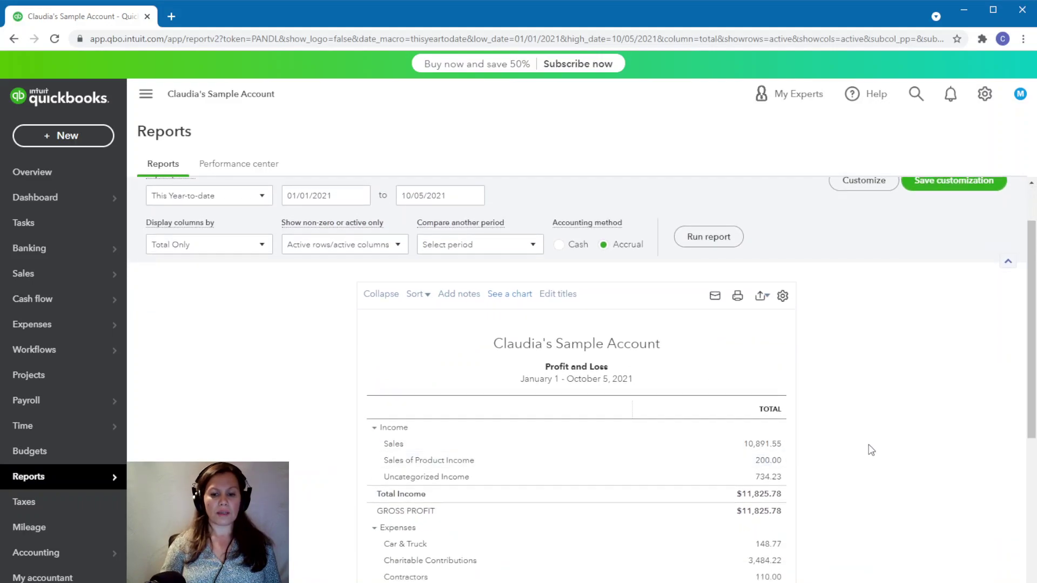
{"action": "scroll", "coordinate": [867, 451], "scroll_direction": "down", "scroll_amount": 2}
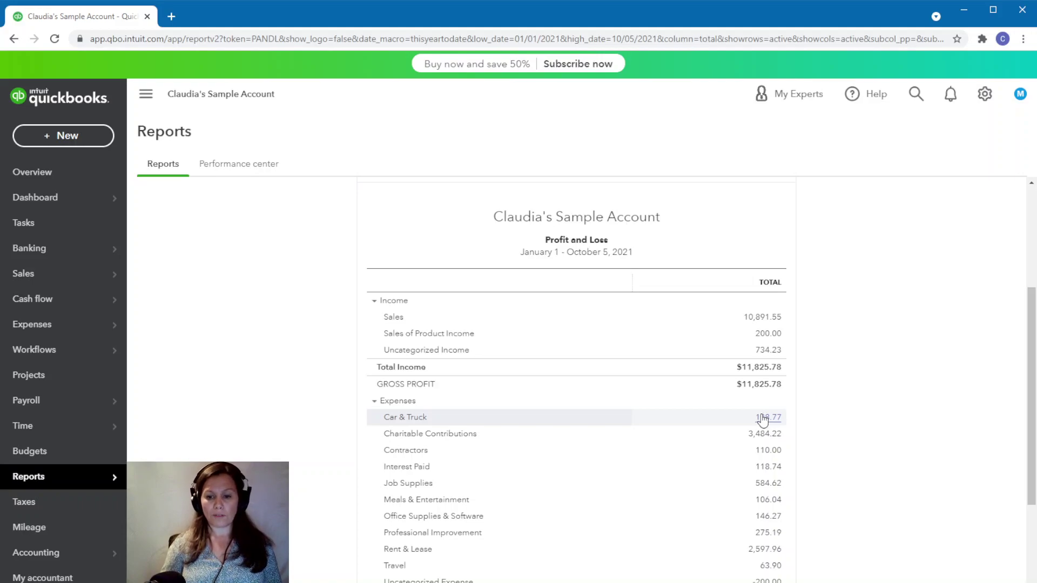
{"action": "middle_click", "coordinate": [774, 350]}
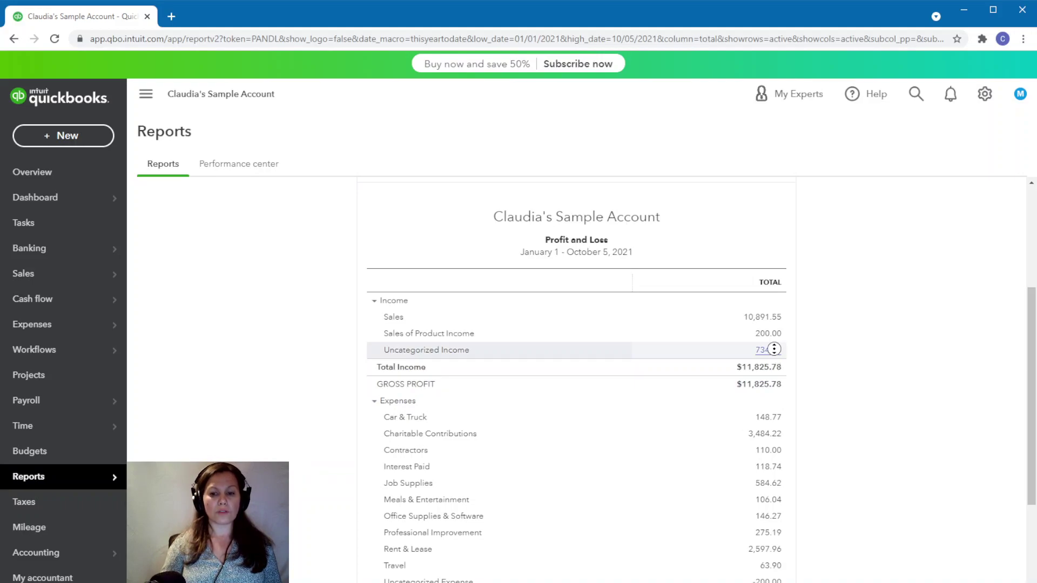
{"action": "scroll", "coordinate": [774, 350], "scroll_direction": "down", "scroll_amount": 1}
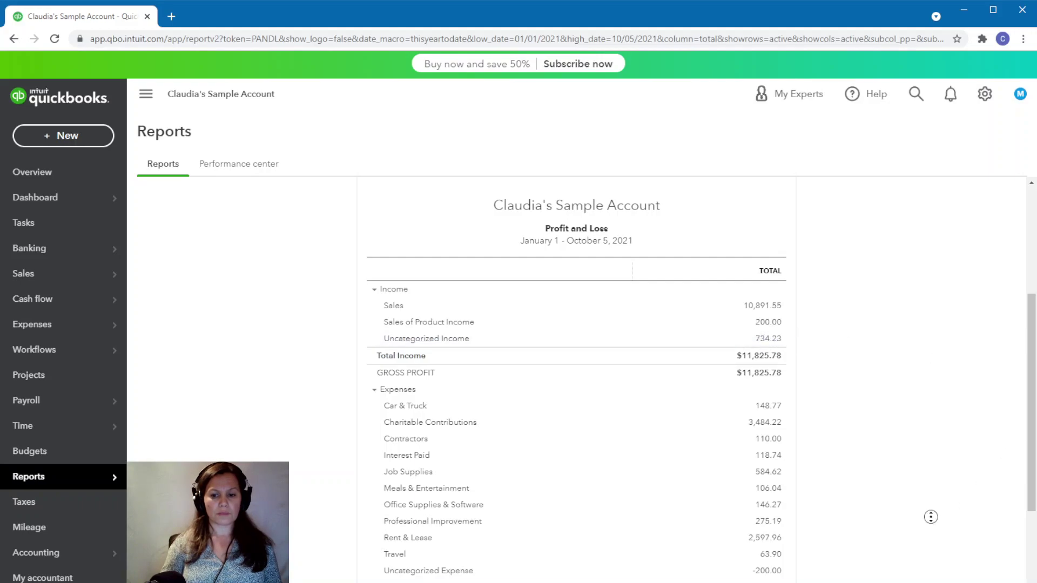
{"action": "scroll", "coordinate": [930, 517], "scroll_direction": "up", "scroll_amount": 4}
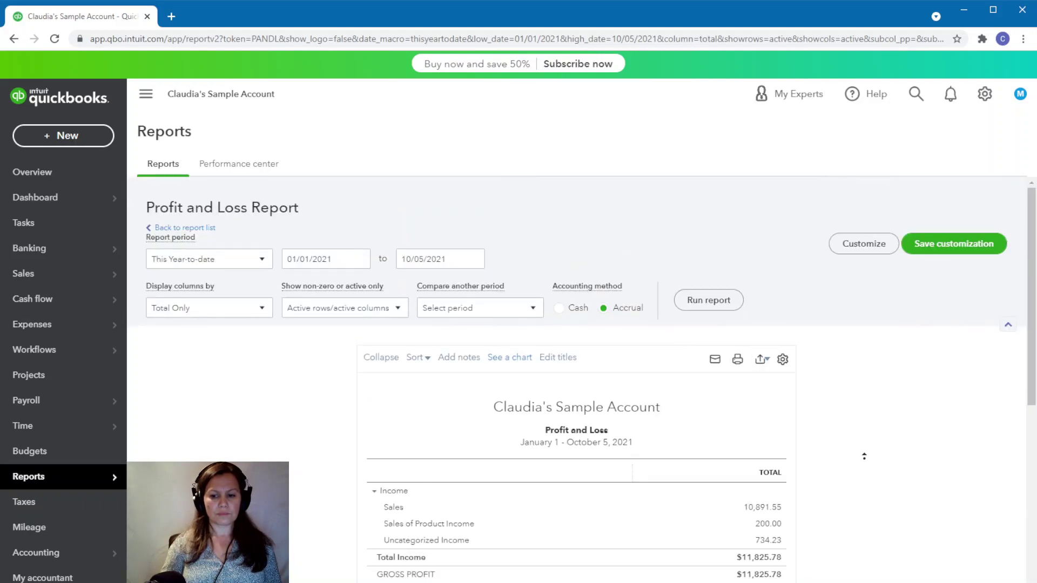
{"action": "left_click", "coordinate": [772, 540]}
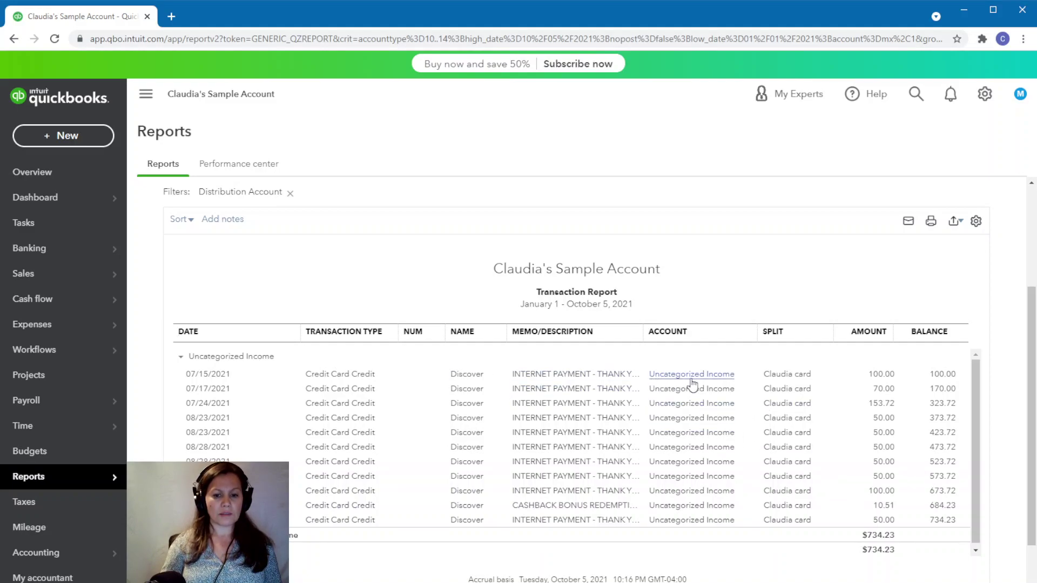
{"action": "left_click", "coordinate": [879, 376]}
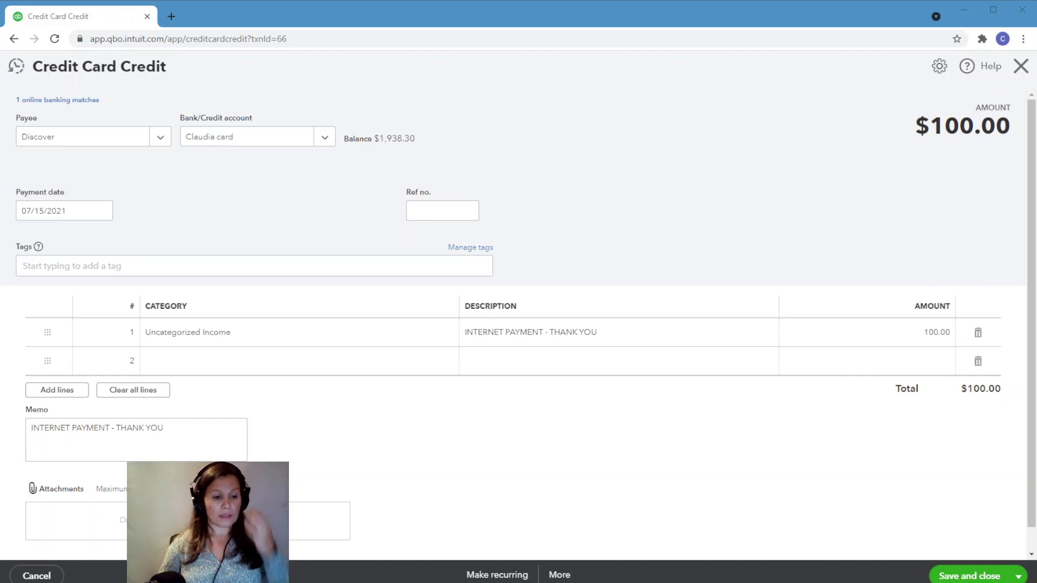
{"action": "left_click", "coordinate": [250, 333]}
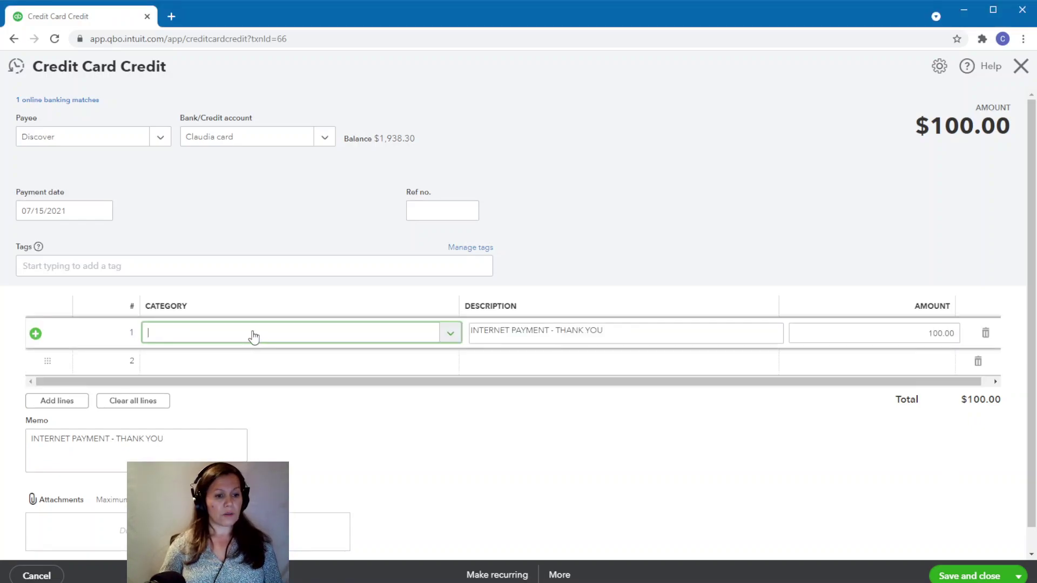
{"action": "left_click", "coordinate": [457, 335]}
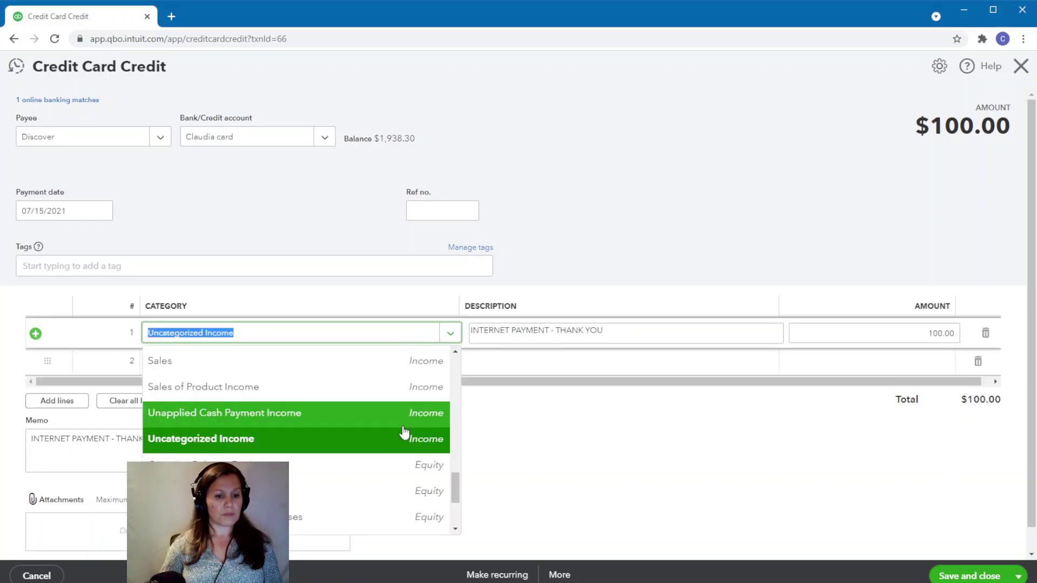
{"action": "left_click_drag", "start_coordinate": [455, 494], "coordinate": [453, 365]}
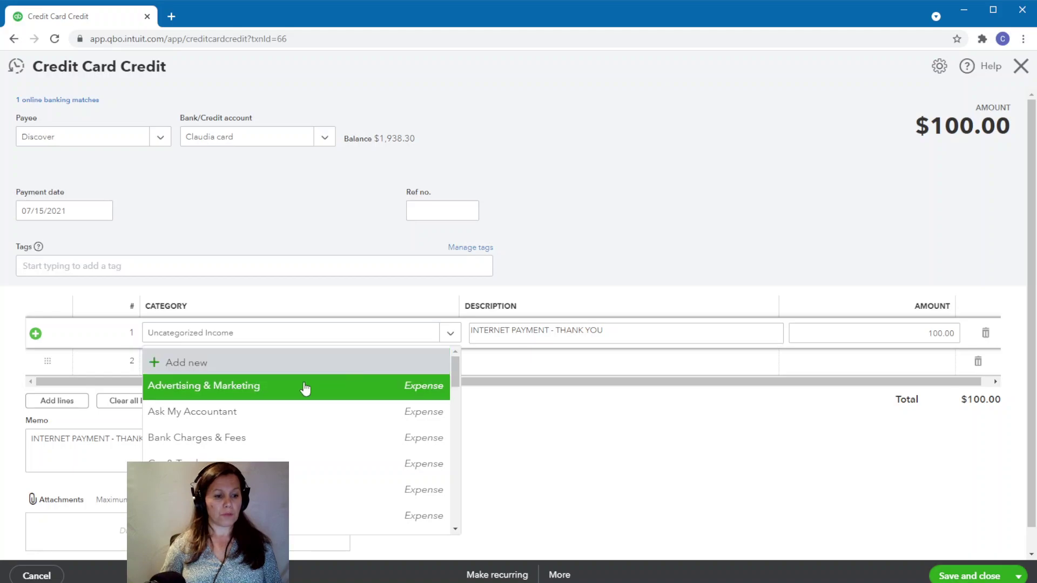
{"action": "left_click", "coordinate": [298, 205]}
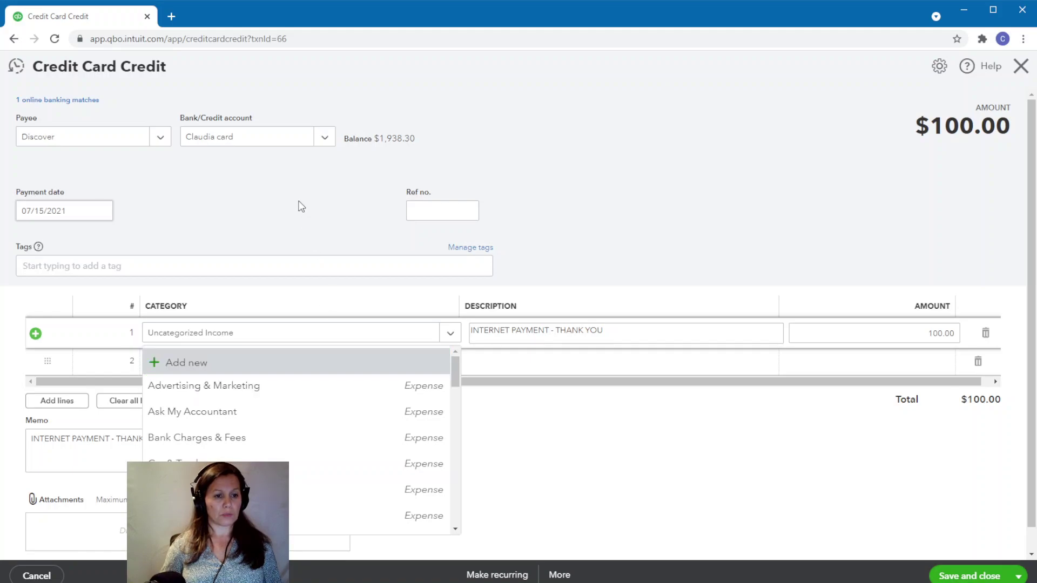
Step: Unmatch the 07/15/2021 credit card credit of $100.00 from its online banking transaction and delete it
{"action": "left_click", "coordinate": [74, 100]}
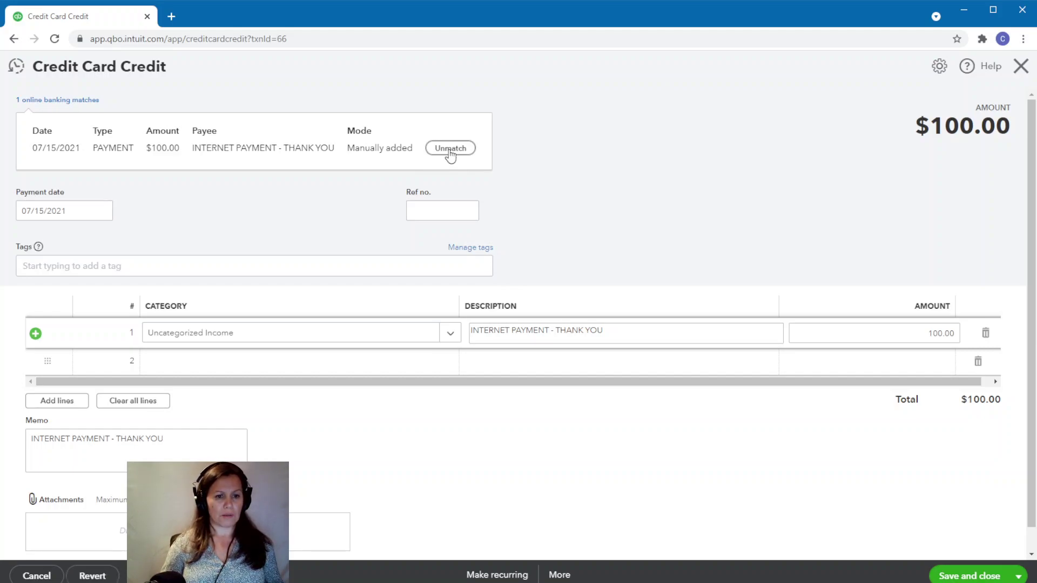
{"action": "left_click", "coordinate": [449, 149]}
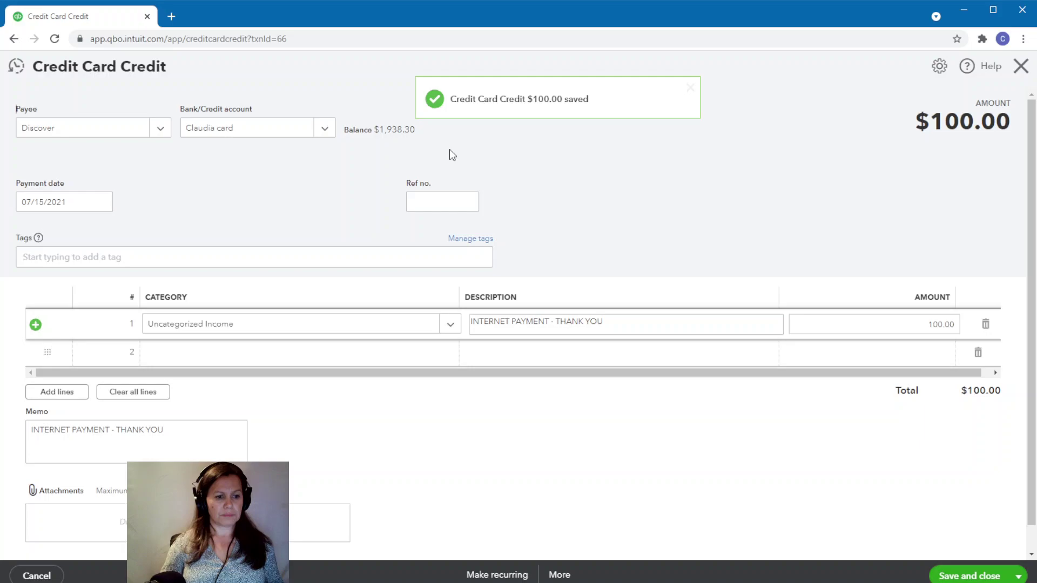
{"action": "left_click", "coordinate": [556, 575]}
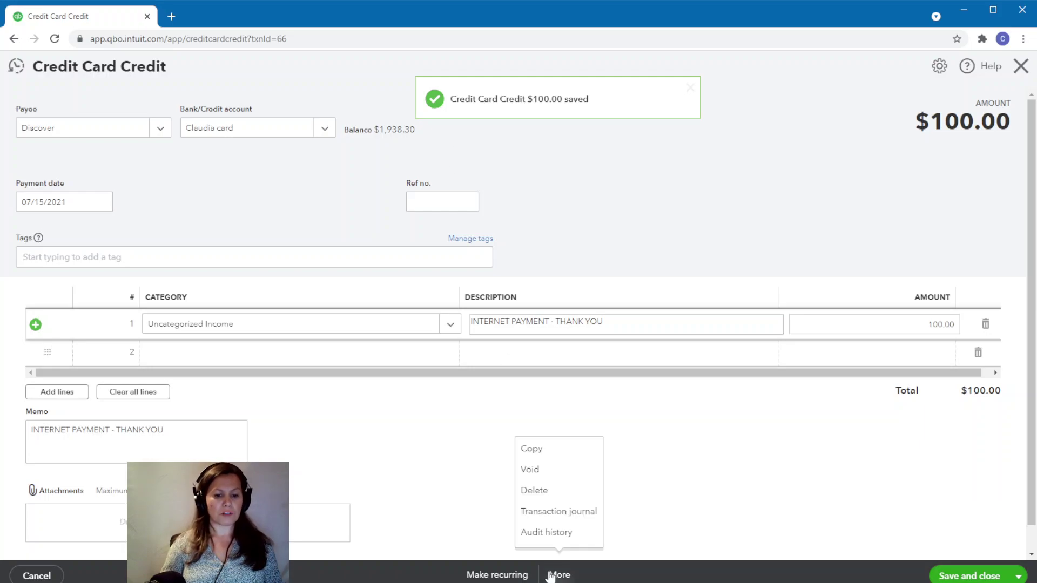
{"action": "left_click", "coordinate": [558, 490]}
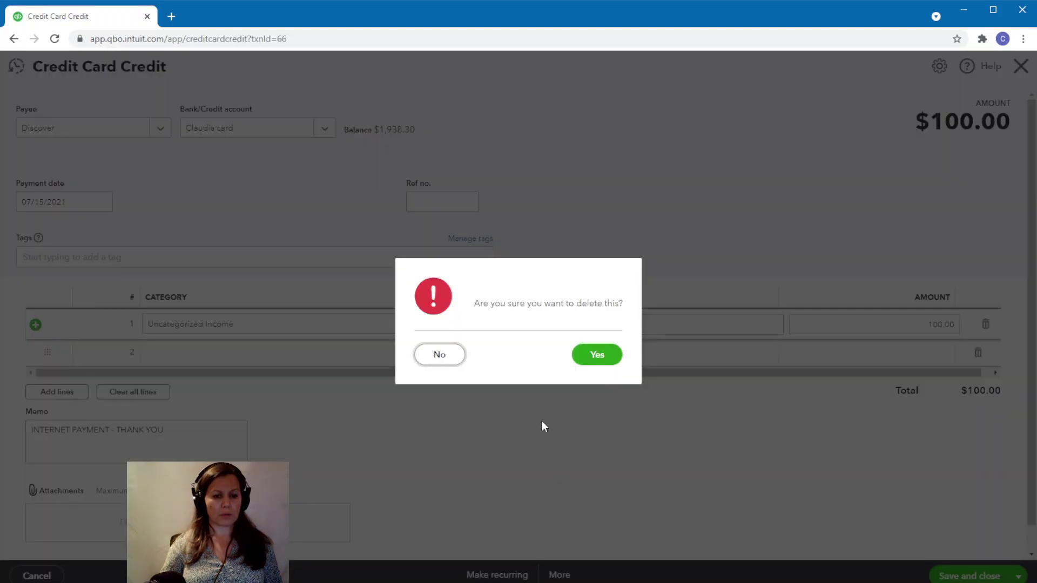
{"action": "left_click", "coordinate": [596, 355]}
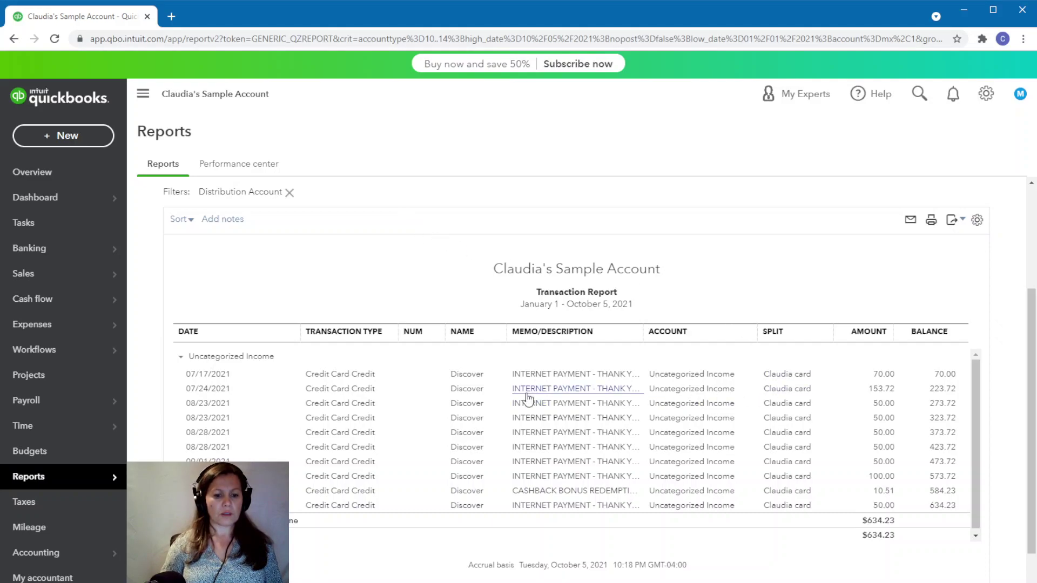
Step: Open the 07/17/2021 credit card credit of $70.00, unmatch it from its online banking transaction, and delete it
{"action": "left_click", "coordinate": [884, 374]}
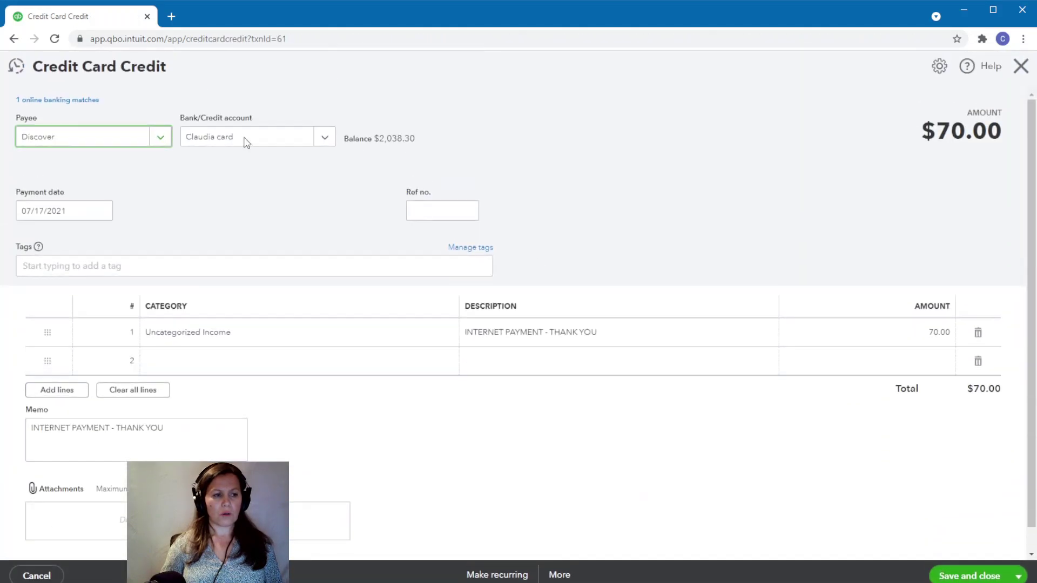
{"action": "left_click", "coordinate": [88, 102]}
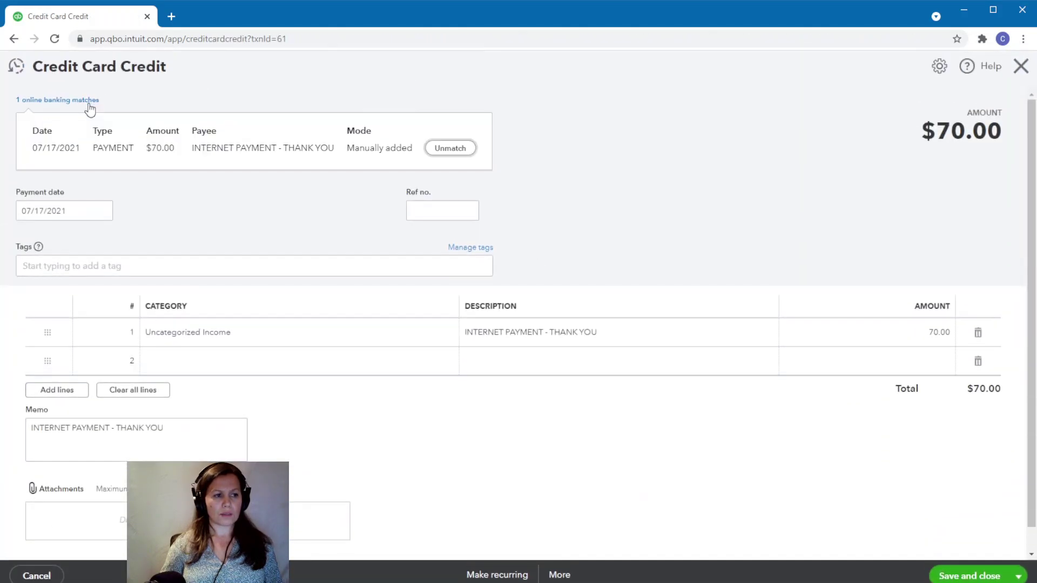
{"action": "left_click", "coordinate": [458, 151]}
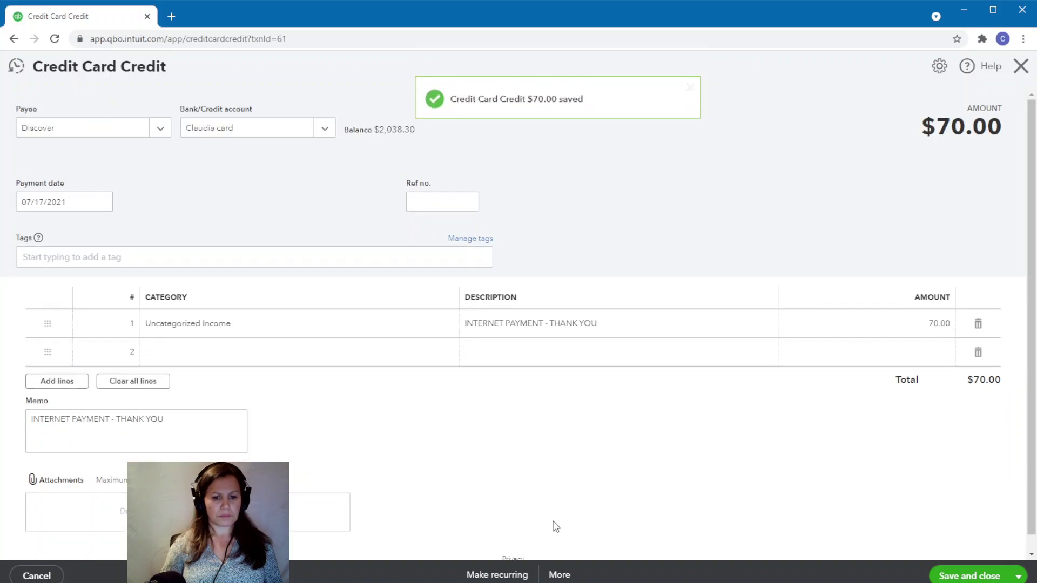
{"action": "left_click", "coordinate": [557, 576]}
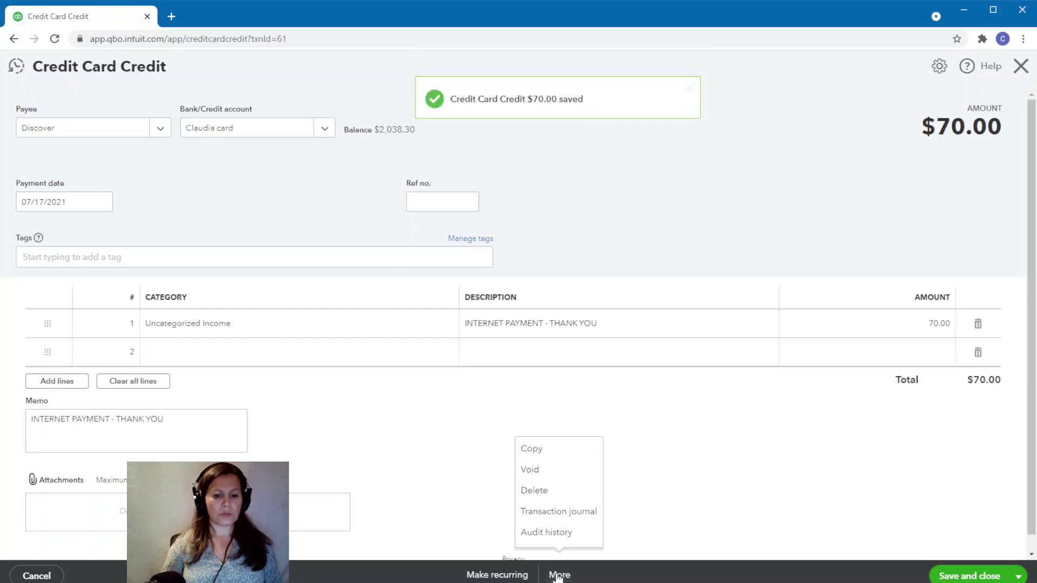
{"action": "left_click", "coordinate": [540, 493]}
{"action": "left_click", "coordinate": [605, 343]}
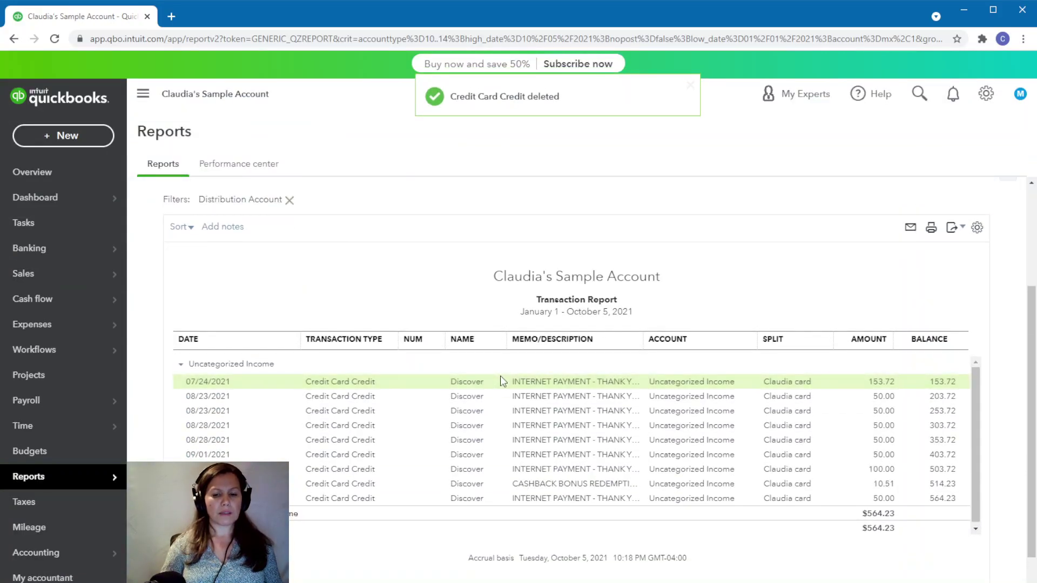
Step: Open the 07/24/2021 credit card credit of $153.72, unmatch it from its online banking transaction, and delete it
{"action": "left_click", "coordinate": [884, 384]}
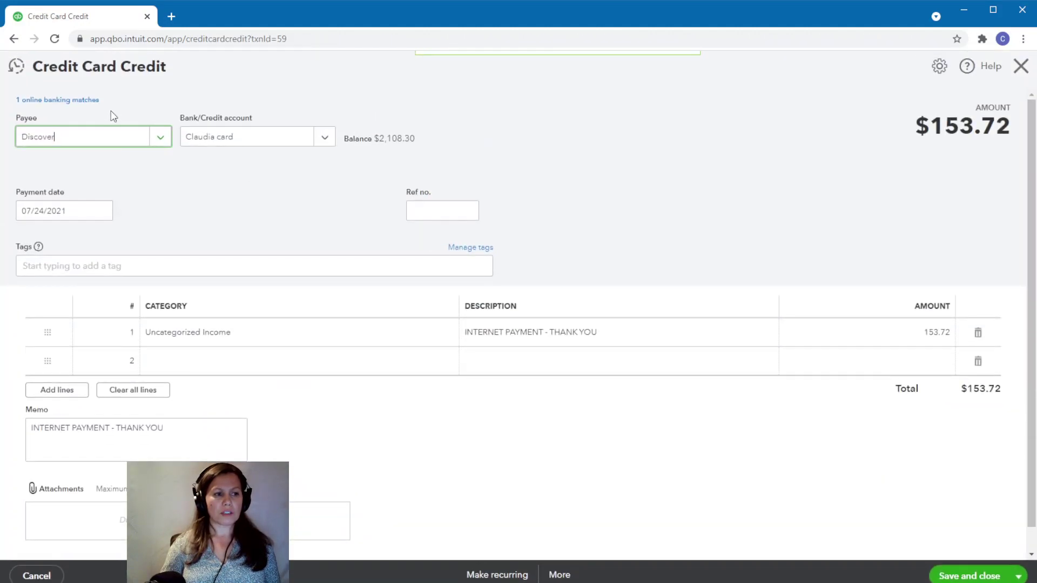
{"action": "left_click", "coordinate": [88, 102]}
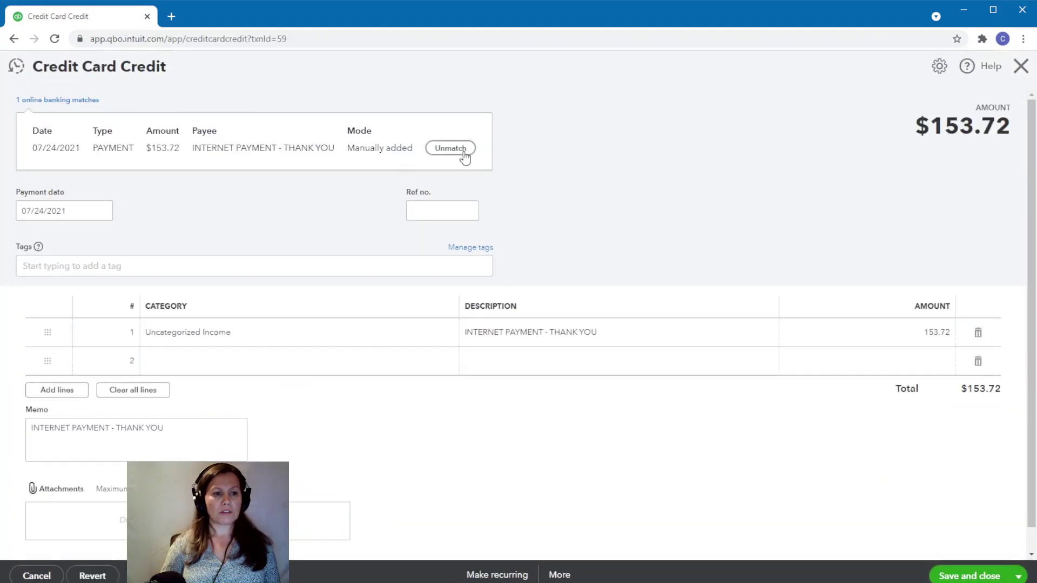
{"action": "left_click", "coordinate": [464, 151]}
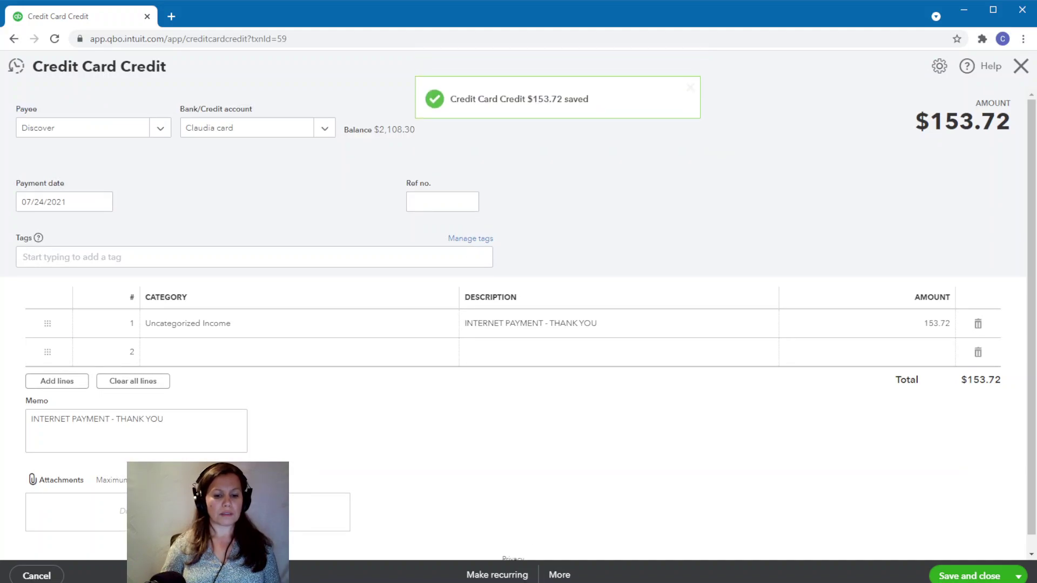
{"action": "left_click", "coordinate": [569, 576]}
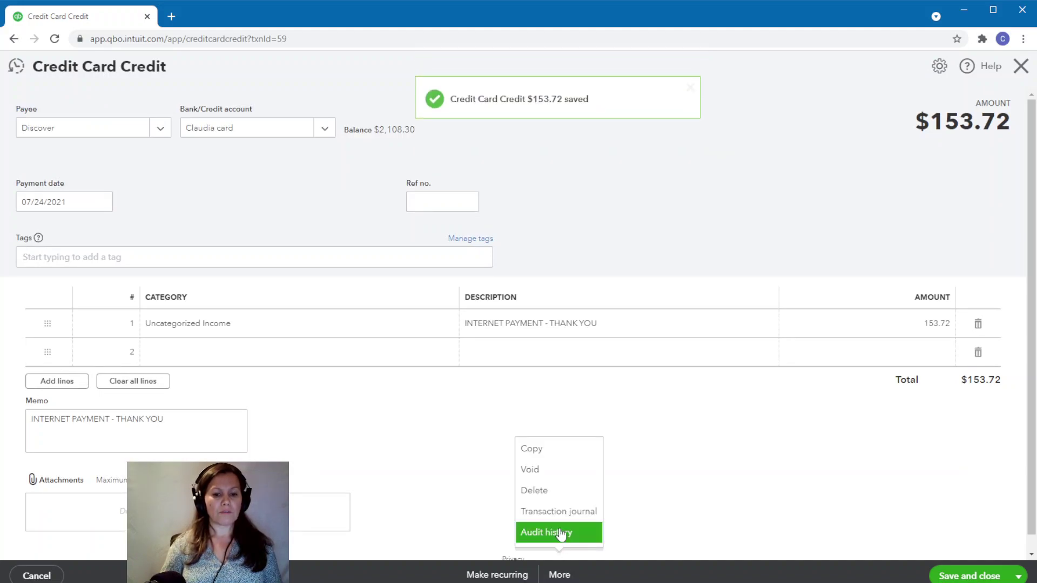
{"action": "left_click", "coordinate": [545, 491]}
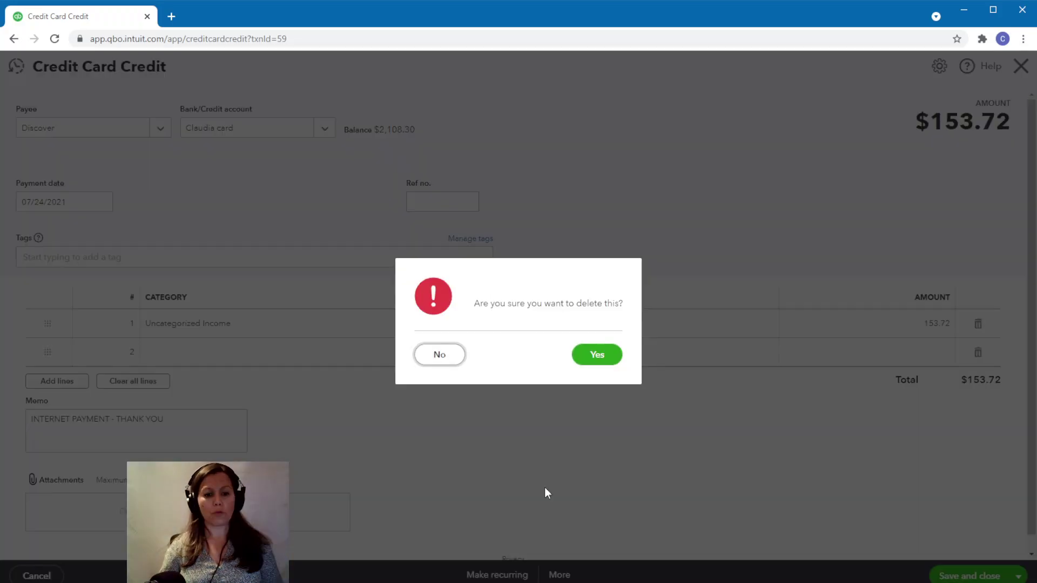
{"action": "left_click", "coordinate": [597, 355]}
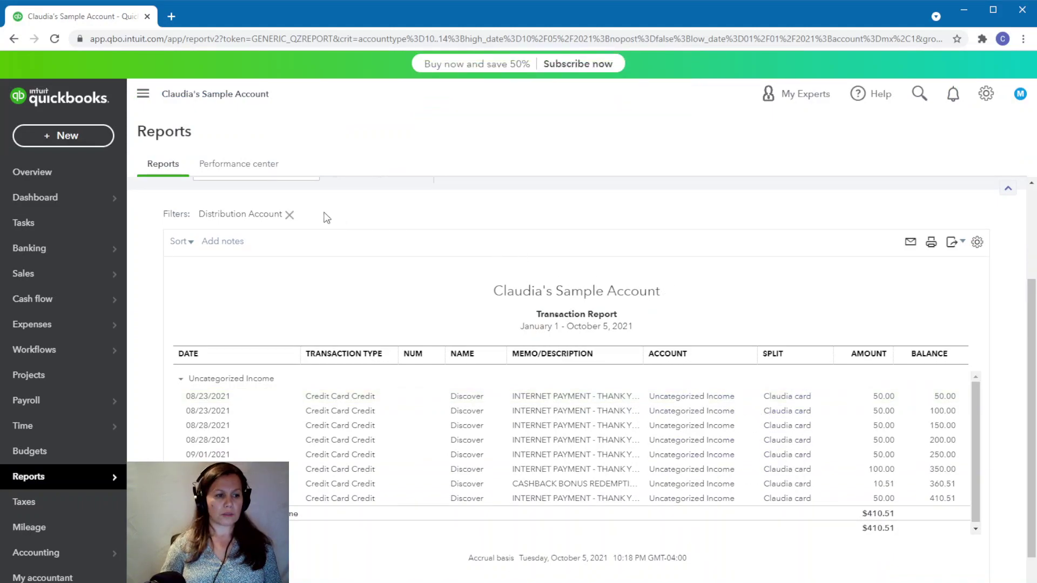
Step: Open the credit card account's bank transactions for review and expand the 07/24/2021 Discover payment of $153.72 to view its recording options
{"action": "mouse_move", "coordinate": [76, 248]}
{"action": "left_click", "coordinate": [176, 248]}
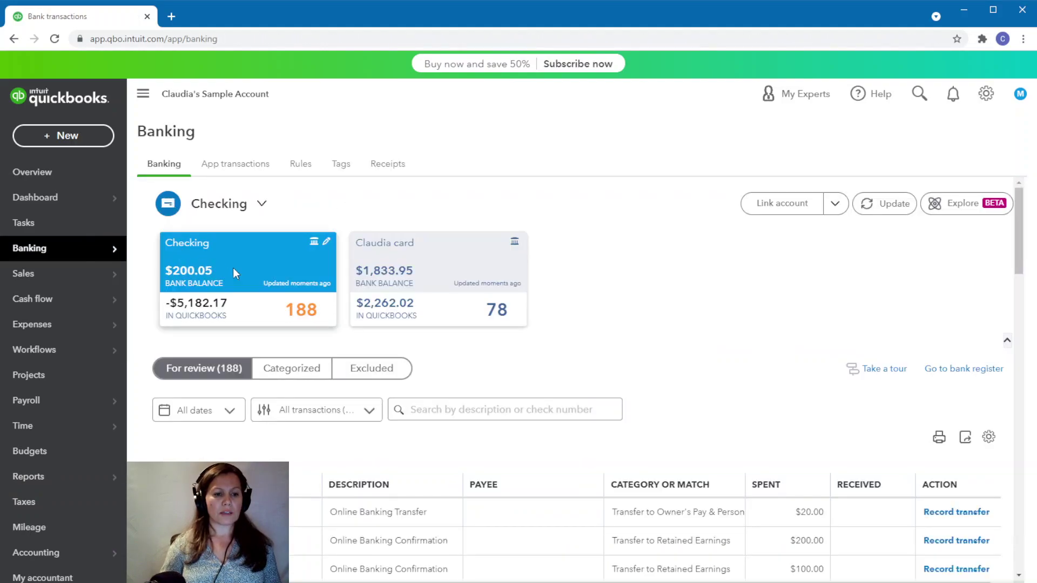
{"action": "left_click", "coordinate": [440, 242]}
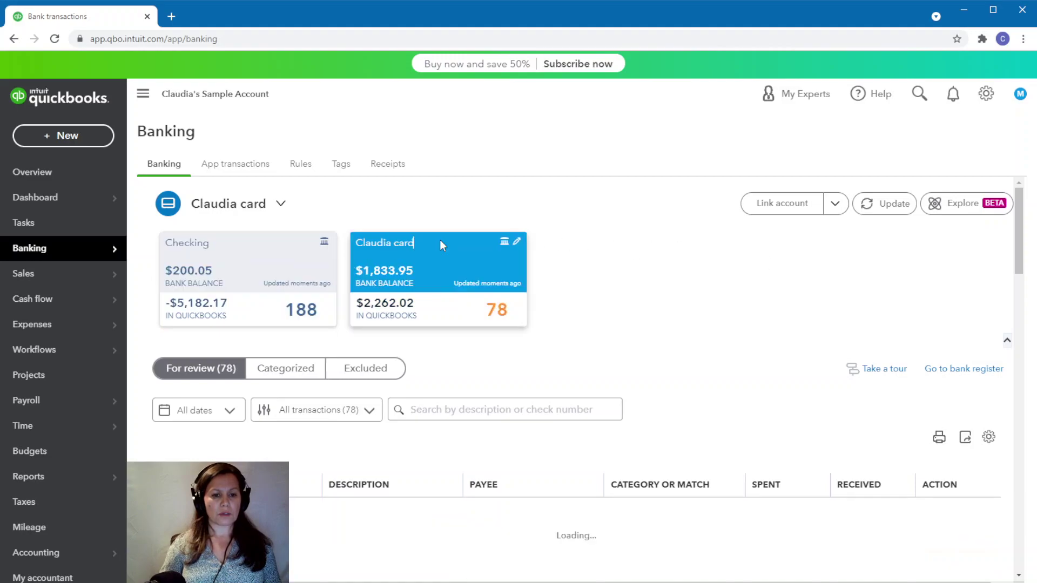
{"action": "scroll", "coordinate": [729, 324], "scroll_direction": "down", "scroll_amount": 2}
{"action": "scroll", "coordinate": [729, 324], "scroll_direction": "down", "scroll_amount": 2}
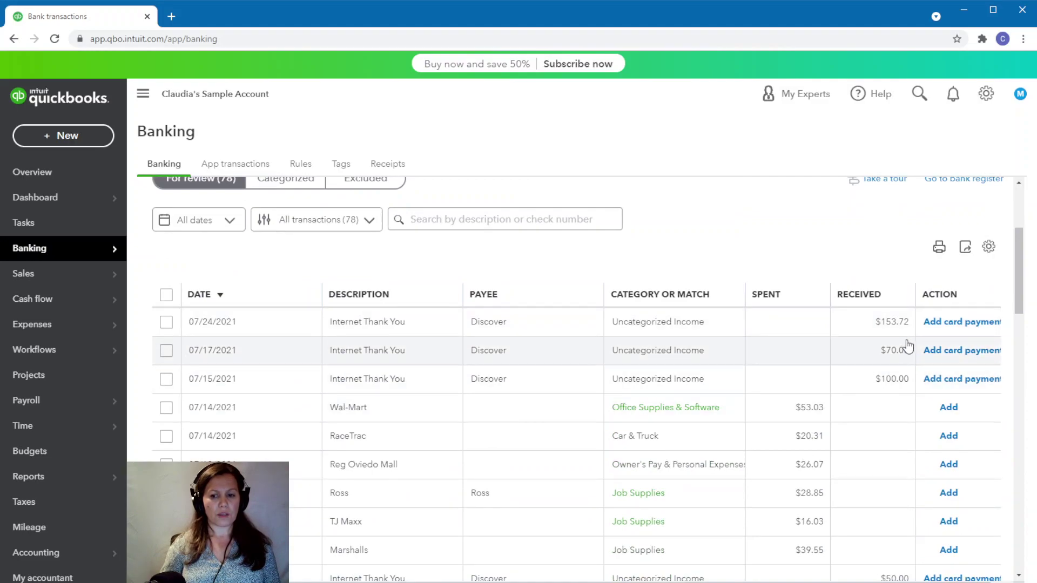
{"action": "left_click", "coordinate": [901, 324]}
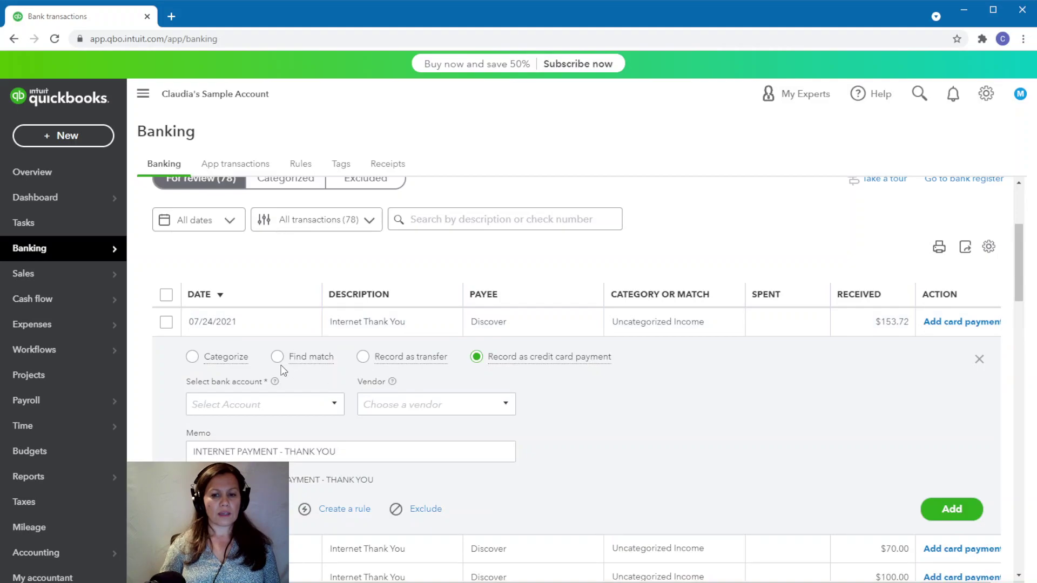
{"action": "scroll", "coordinate": [555, 296], "scroll_direction": "up", "scroll_amount": 4}
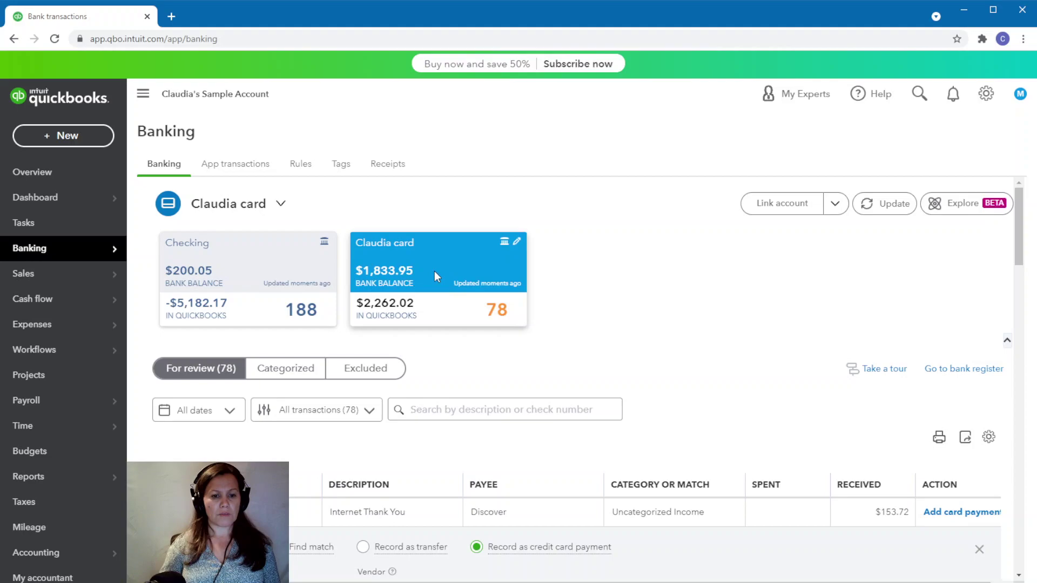
Step: Record the credit card's 07/24/2021 Discover payment of $153.72 as a transfer from Checking and add it
{"action": "left_click", "coordinate": [245, 276]}
{"action": "left_click", "coordinate": [474, 273]}
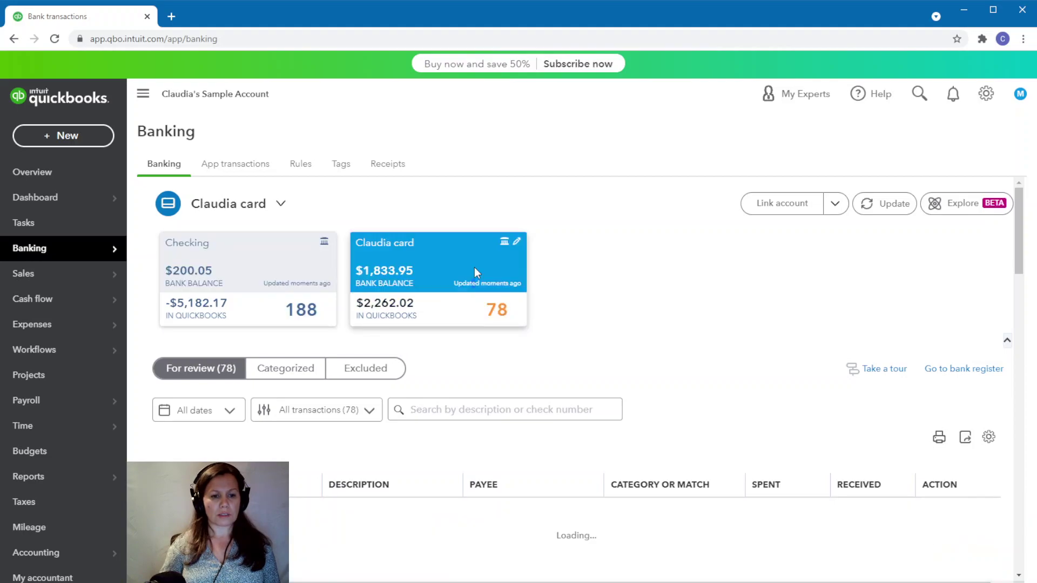
{"action": "scroll", "coordinate": [836, 529], "scroll_direction": "down", "scroll_amount": 2}
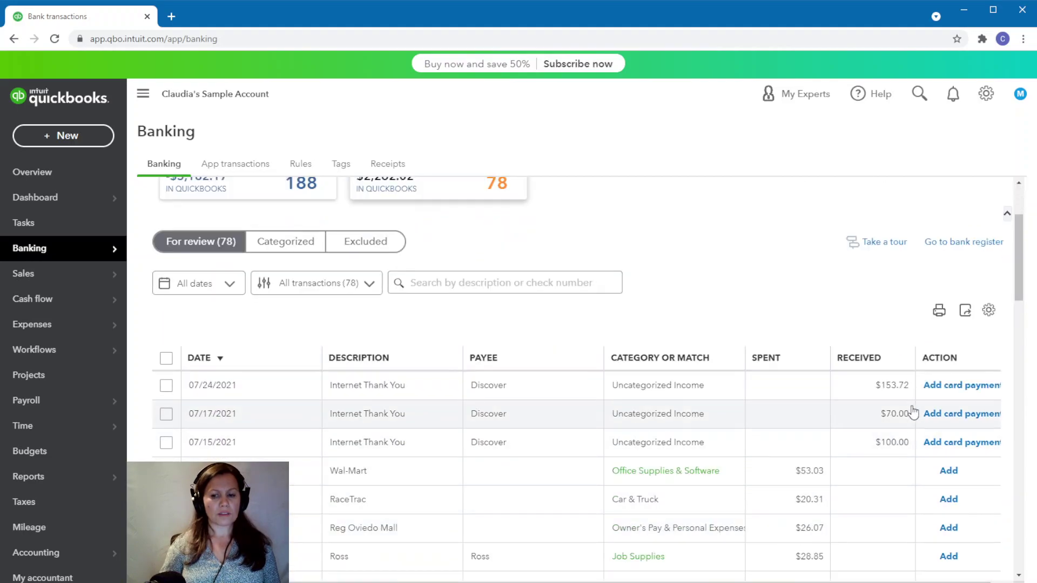
{"action": "left_click", "coordinate": [893, 385]}
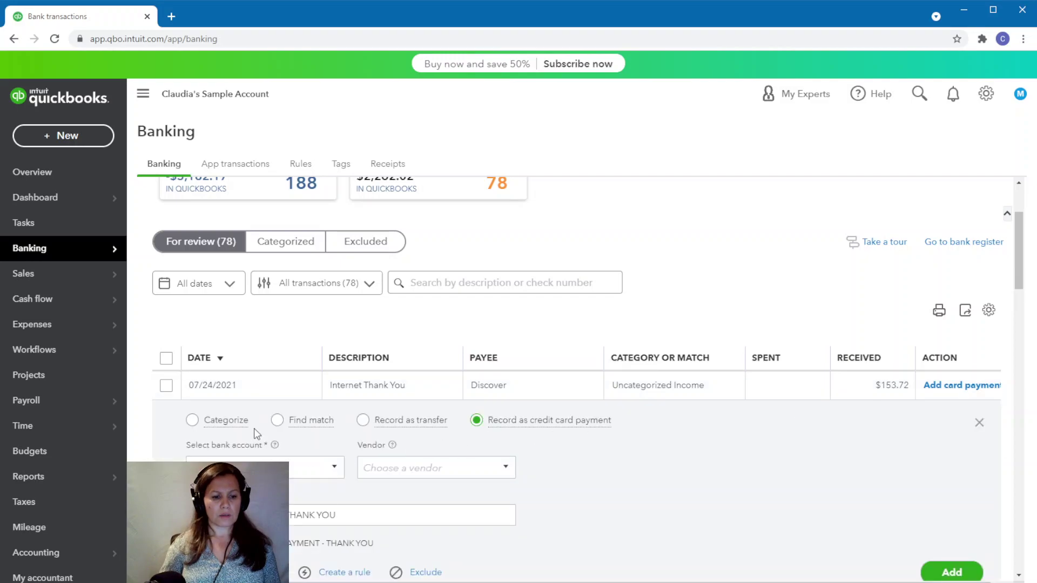
{"action": "left_click", "coordinate": [363, 420]}
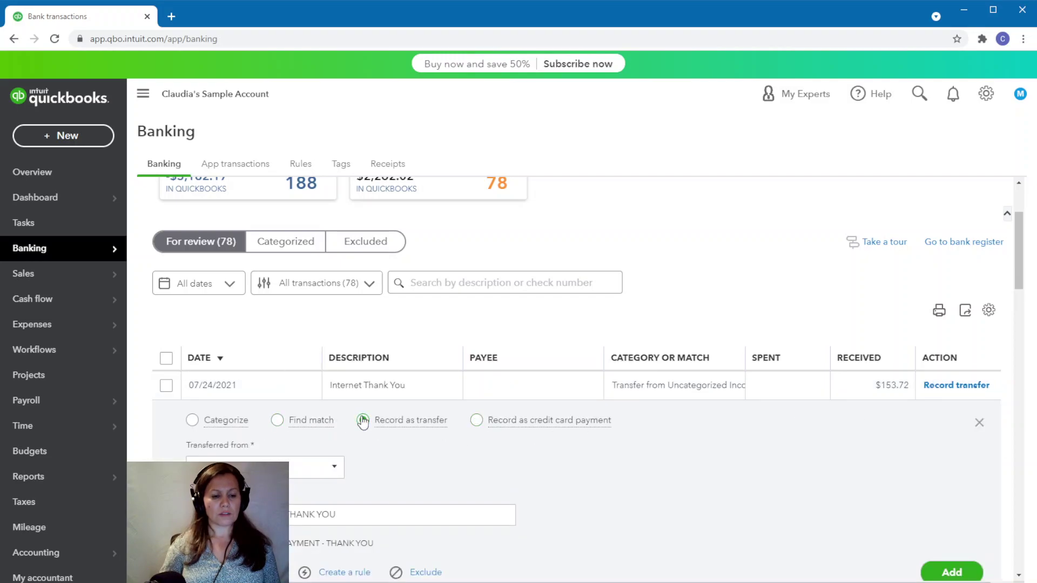
{"action": "left_click", "coordinate": [332, 474]}
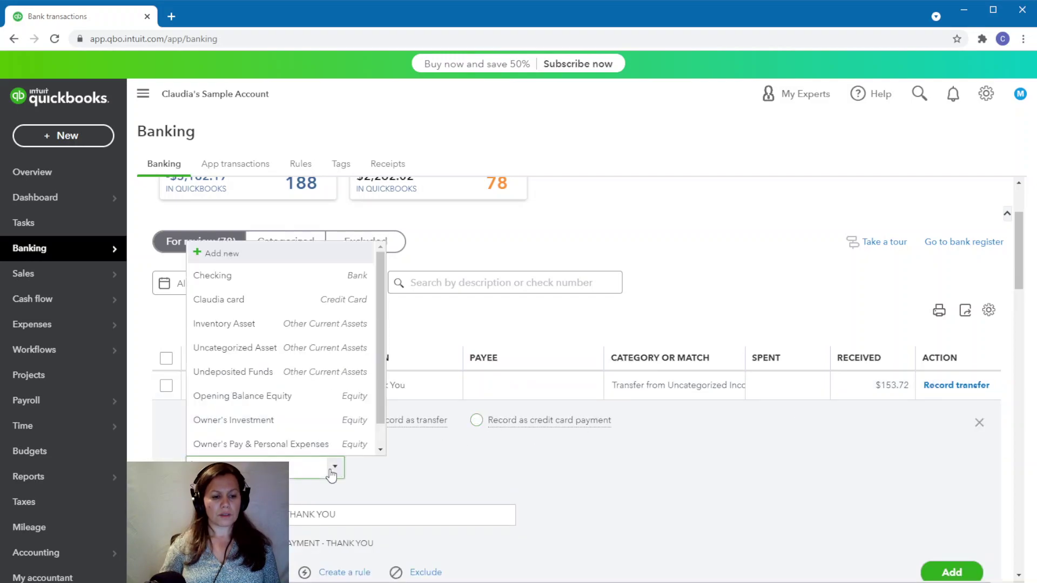
{"action": "left_click", "coordinate": [313, 273]}
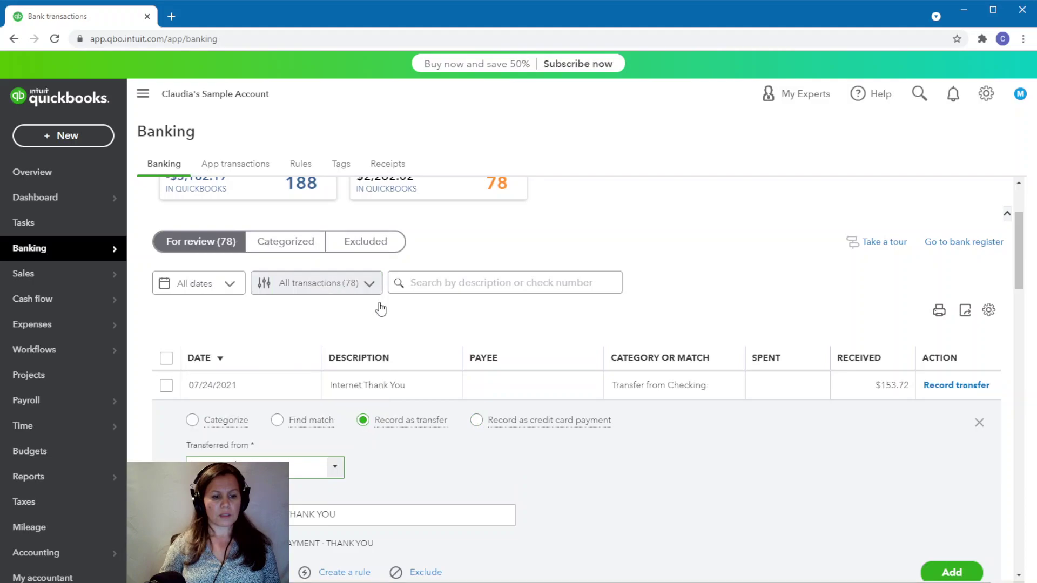
{"action": "left_click", "coordinate": [963, 572]}
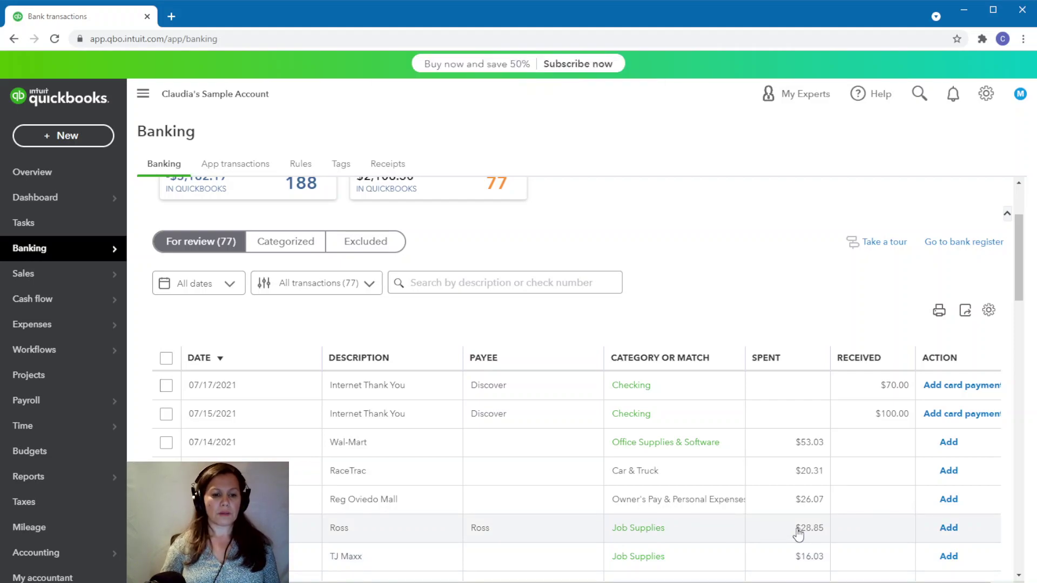
Step: Record the 07/17/2021 Discover payment of $70.00 as a transfer from Checking and dismiss the rule suggestion
{"action": "left_click", "coordinate": [889, 386]}
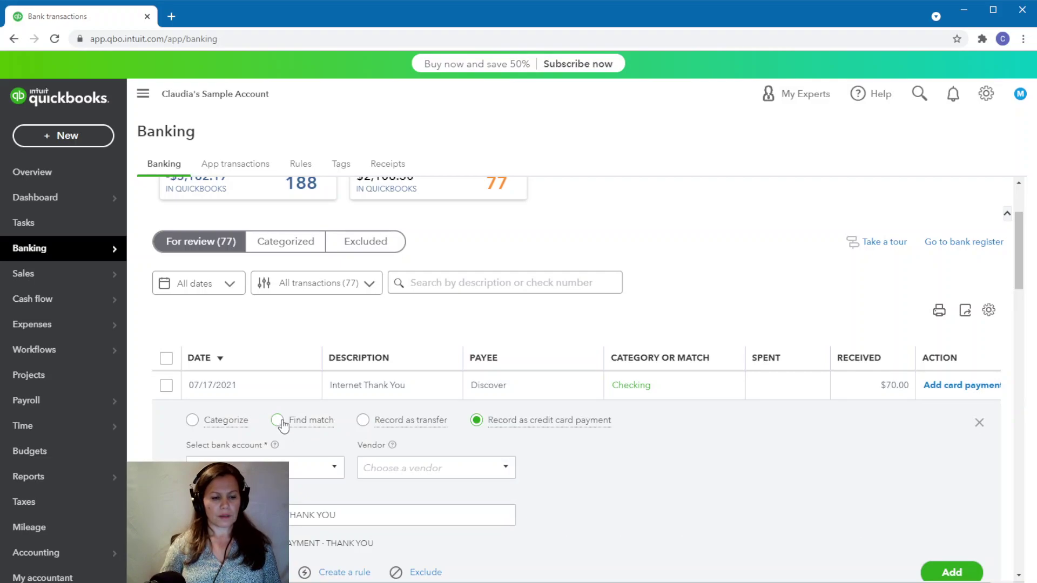
{"action": "left_click", "coordinate": [362, 420]}
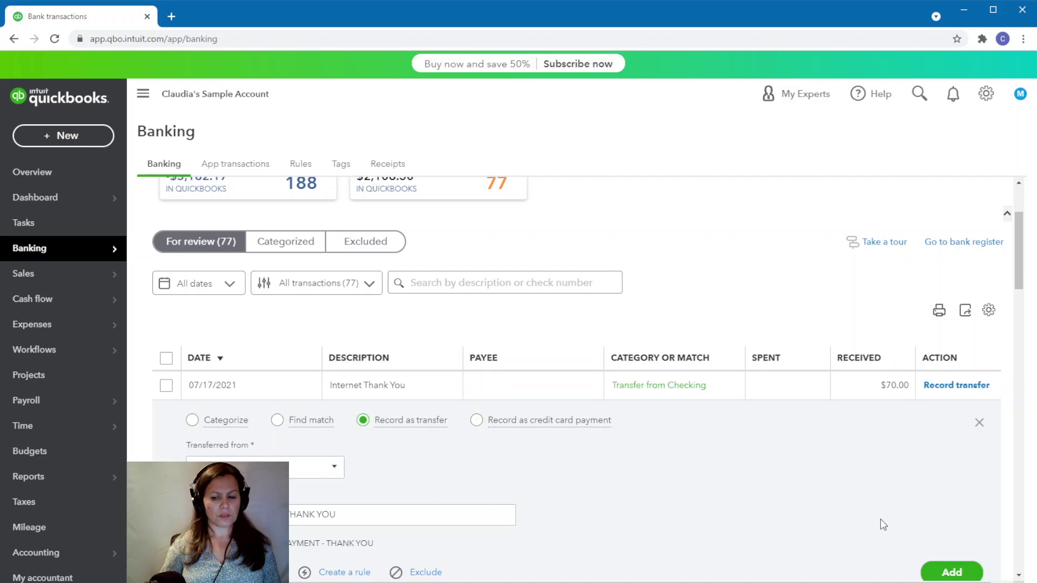
{"action": "left_click", "coordinate": [950, 574]}
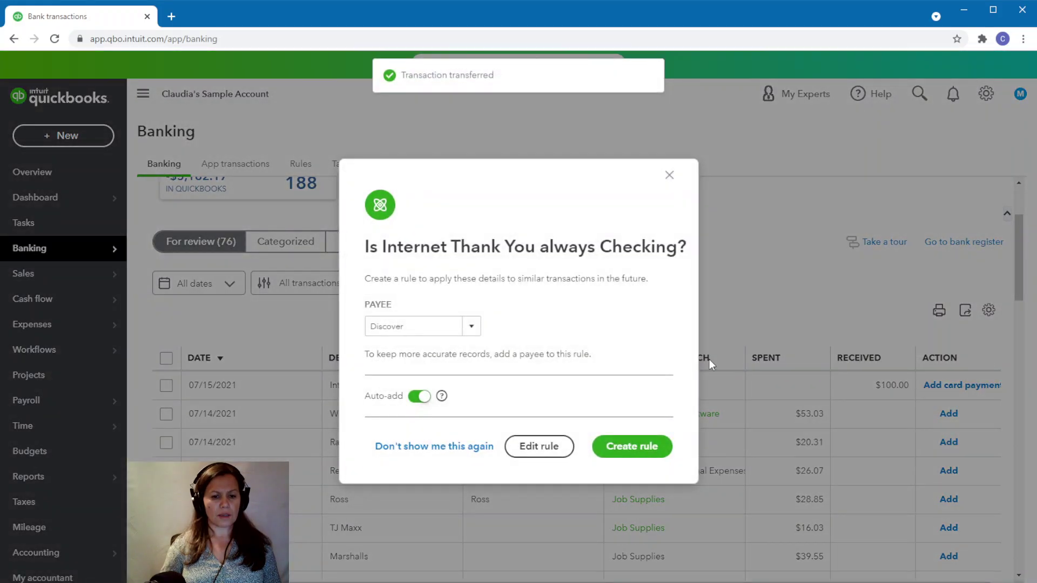
{"action": "left_click", "coordinate": [669, 175]}
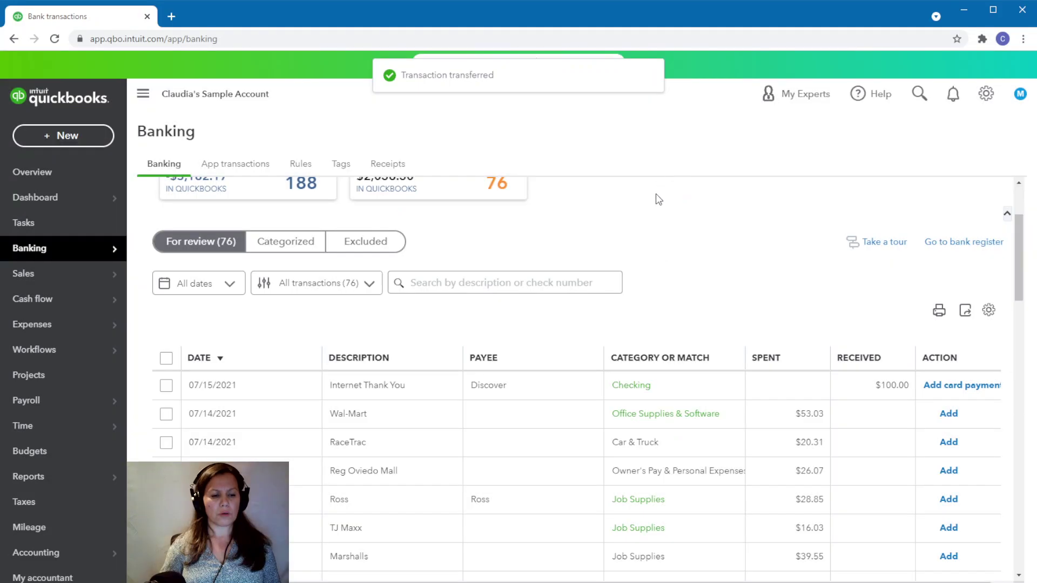
Step: Record the 07/15/2021 Discover payment of $100.00 as a transfer from Checking and add it
{"action": "left_click", "coordinate": [881, 388]}
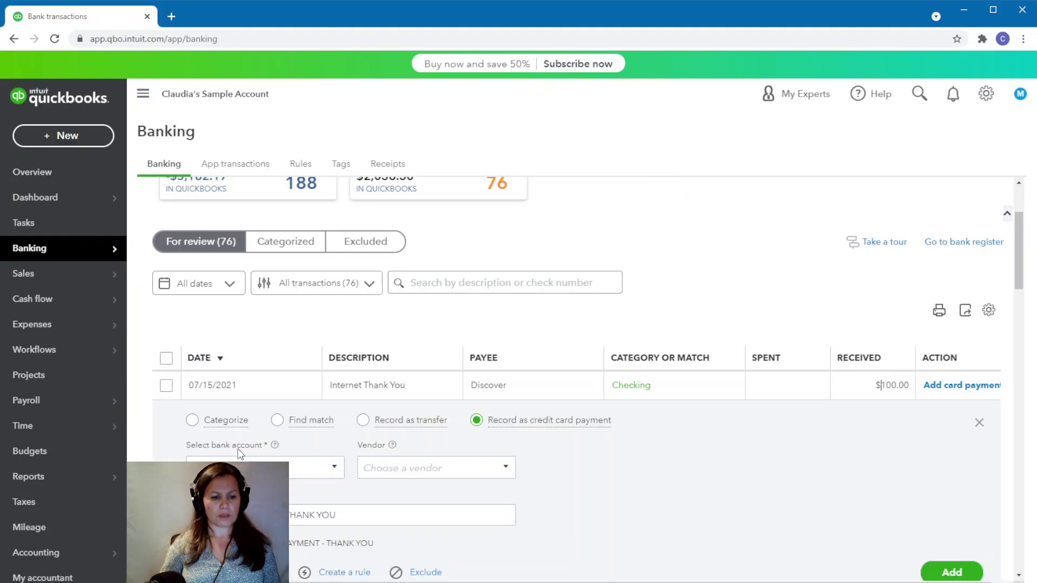
{"action": "left_click", "coordinate": [363, 420]}
{"action": "left_click", "coordinate": [925, 574]}
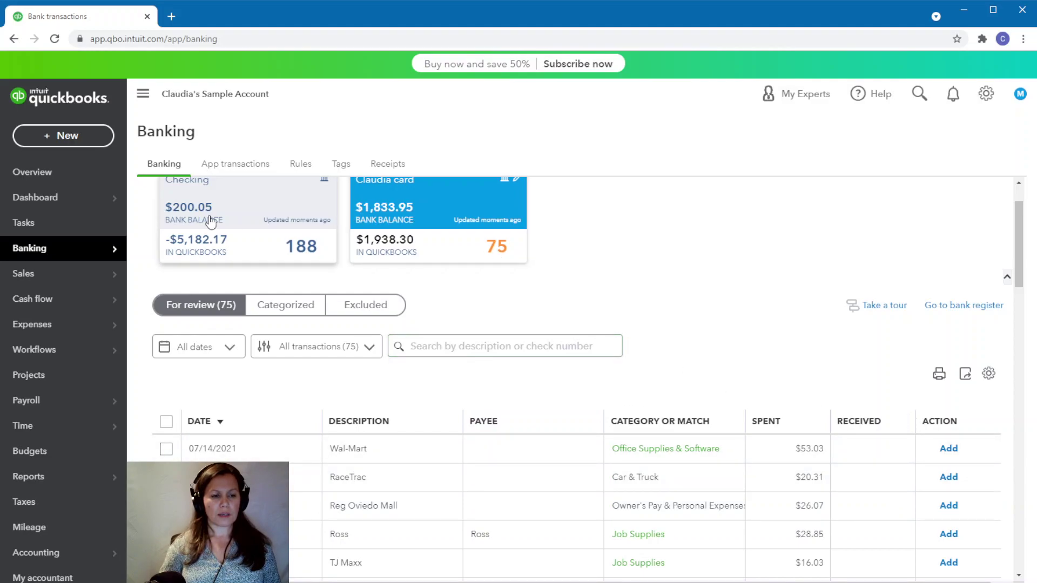
Step: In the Checking account's transactions for review, match the 08/20/2021 payment of $100.00 to the 07/15/2021 transfer
{"action": "scroll", "coordinate": [506, 384], "scroll_direction": "up", "scroll_amount": 1}
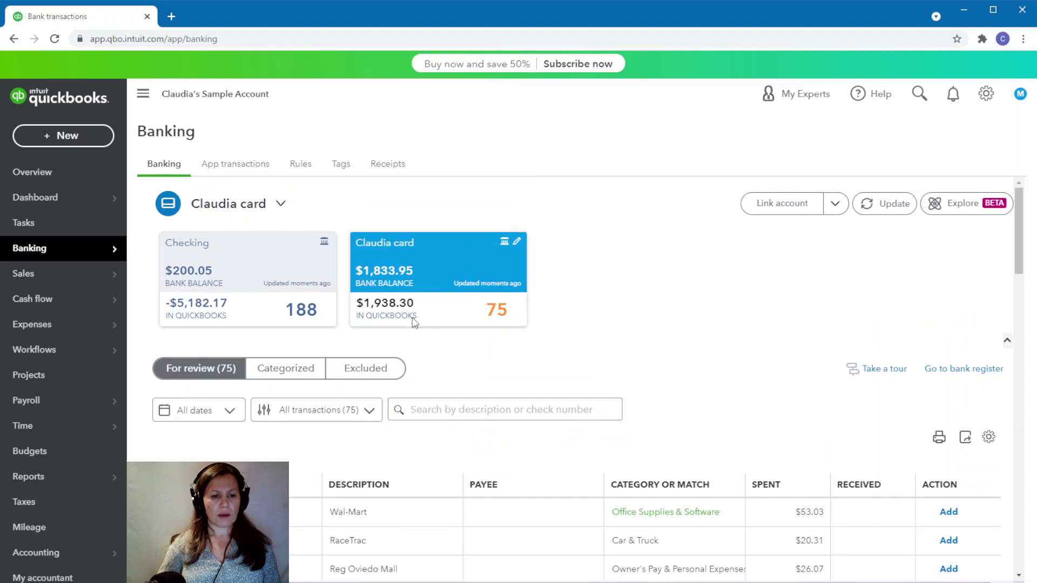
{"action": "left_click", "coordinate": [249, 264]}
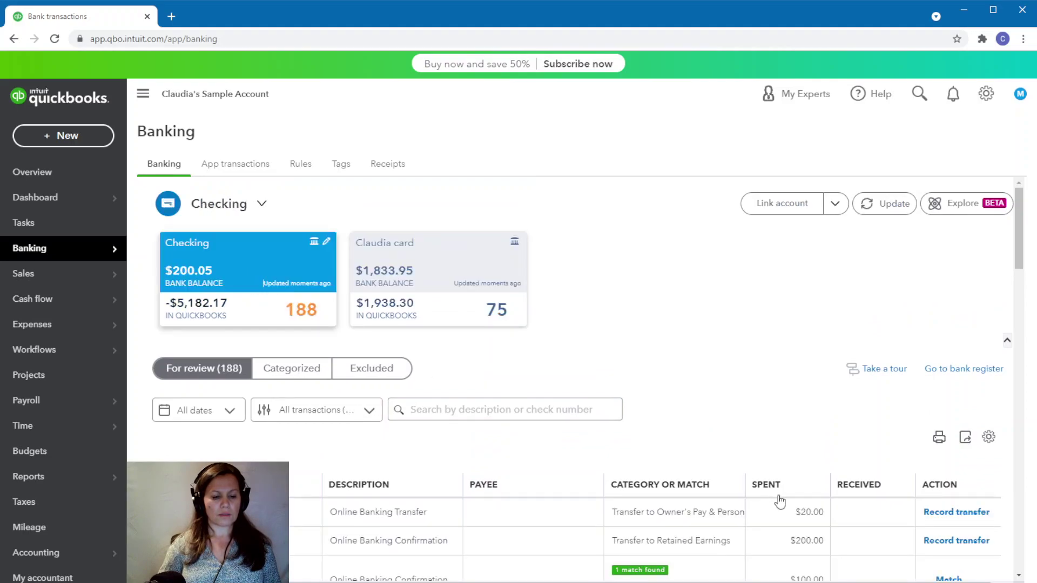
{"action": "scroll", "coordinate": [781, 502], "scroll_direction": "down", "scroll_amount": 2}
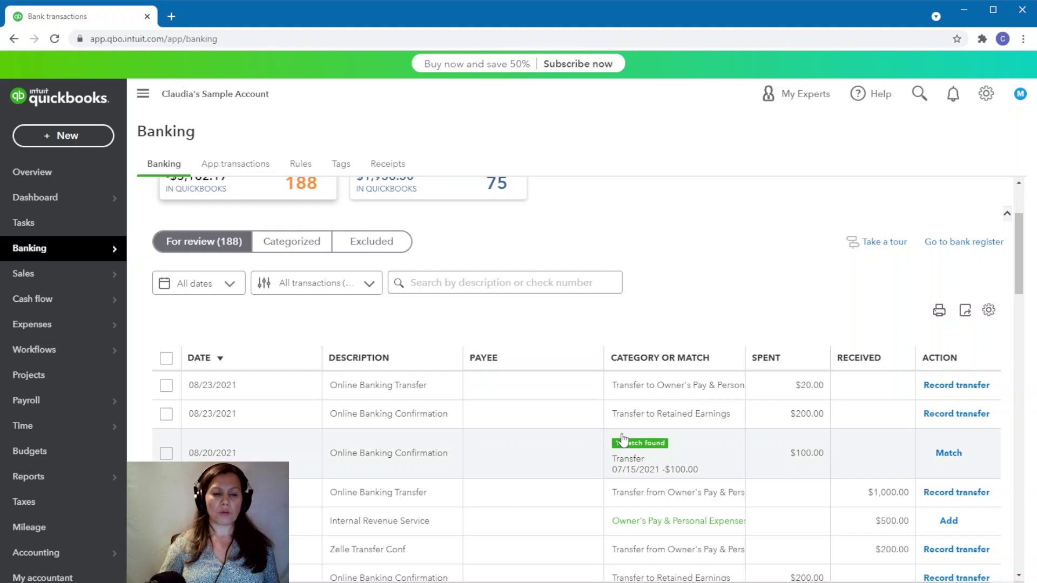
{"action": "left_click", "coordinate": [948, 454]}
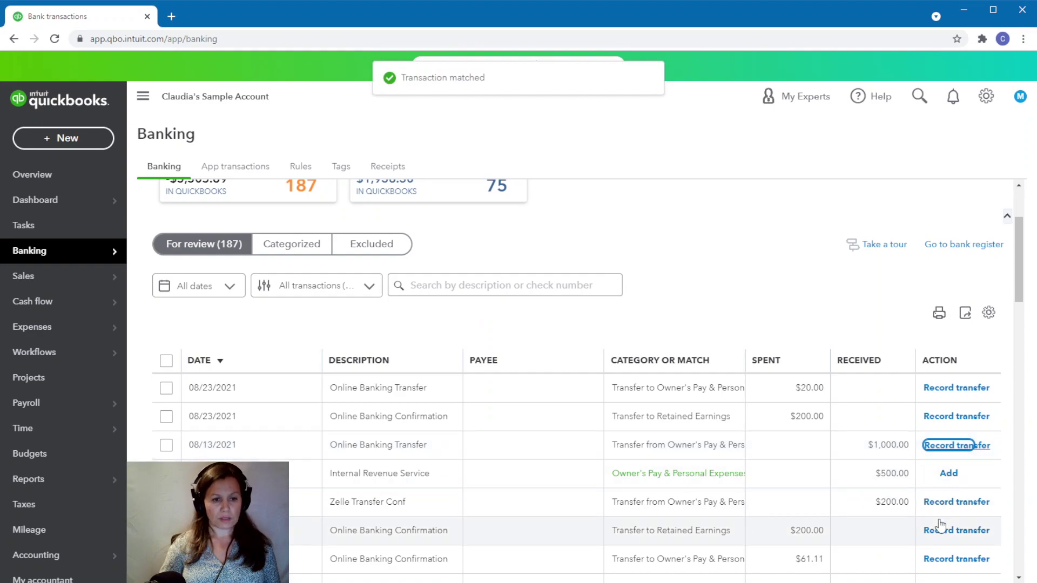
Step: Match the 07/26/2021 Discover payment of $153.72 in Checking to the 07/24/2021 transfer
{"action": "scroll", "coordinate": [940, 524], "scroll_direction": "down", "scroll_amount": 3}
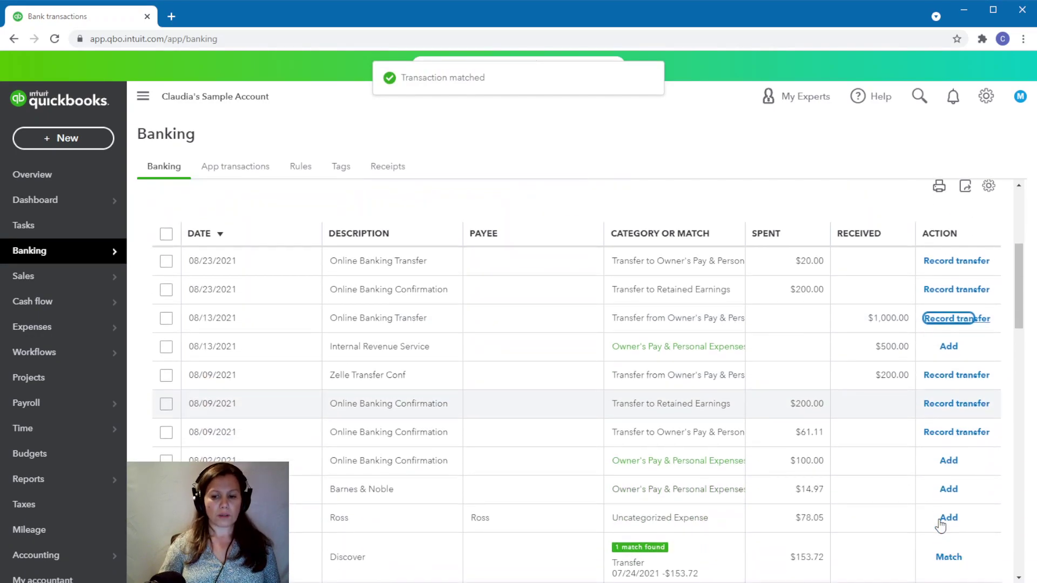
{"action": "scroll", "coordinate": [942, 527], "scroll_direction": "down", "scroll_amount": 3}
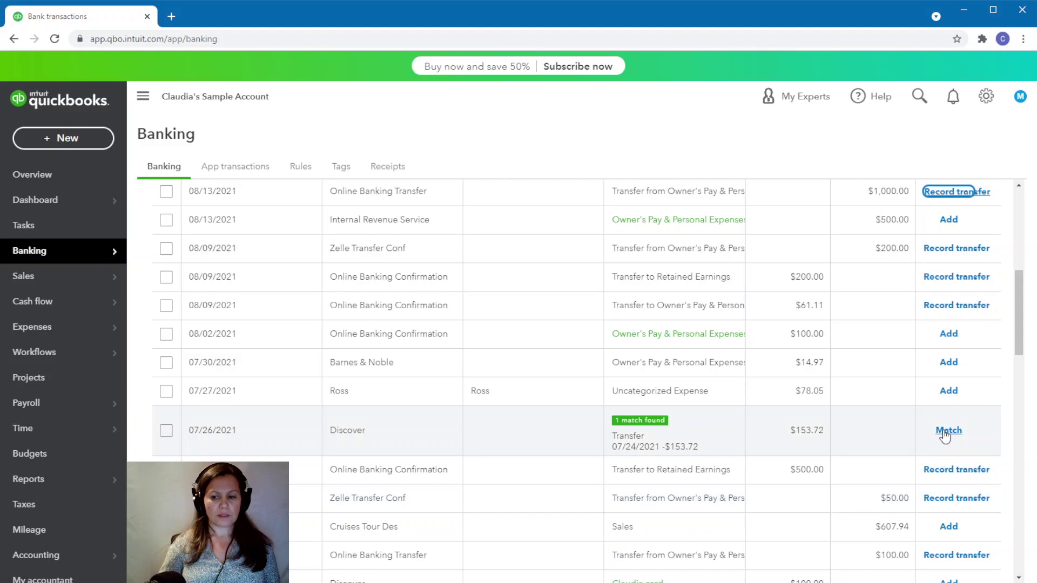
{"action": "left_click", "coordinate": [948, 430]}
Step: Look through Checking's remaining transactions for further transfer matches, and check both the credit card and Checking feeds
{"action": "scroll", "coordinate": [920, 507], "scroll_direction": "down", "scroll_amount": 10}
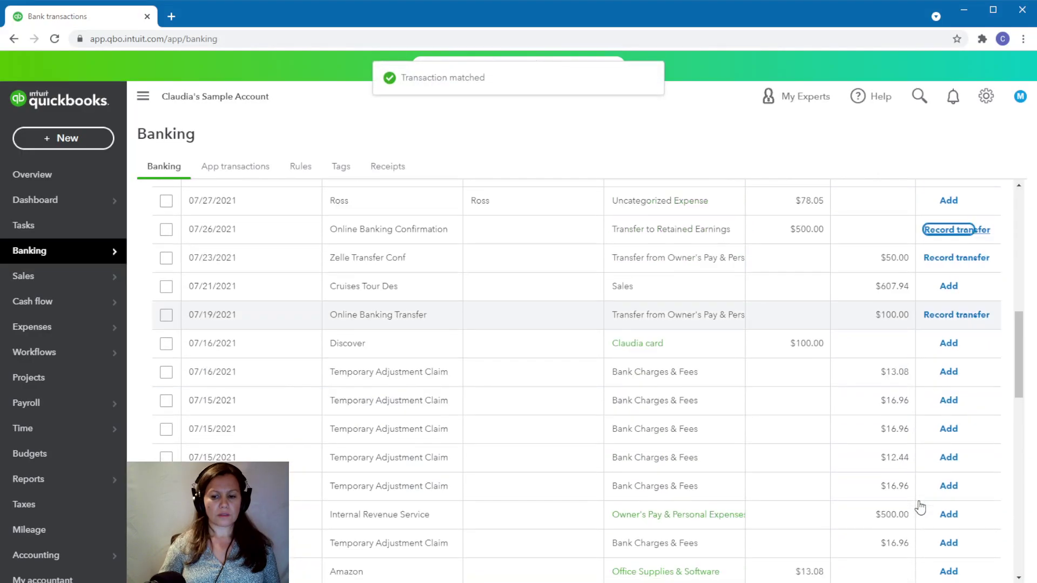
{"action": "scroll", "coordinate": [920, 507], "scroll_direction": "down", "scroll_amount": 10}
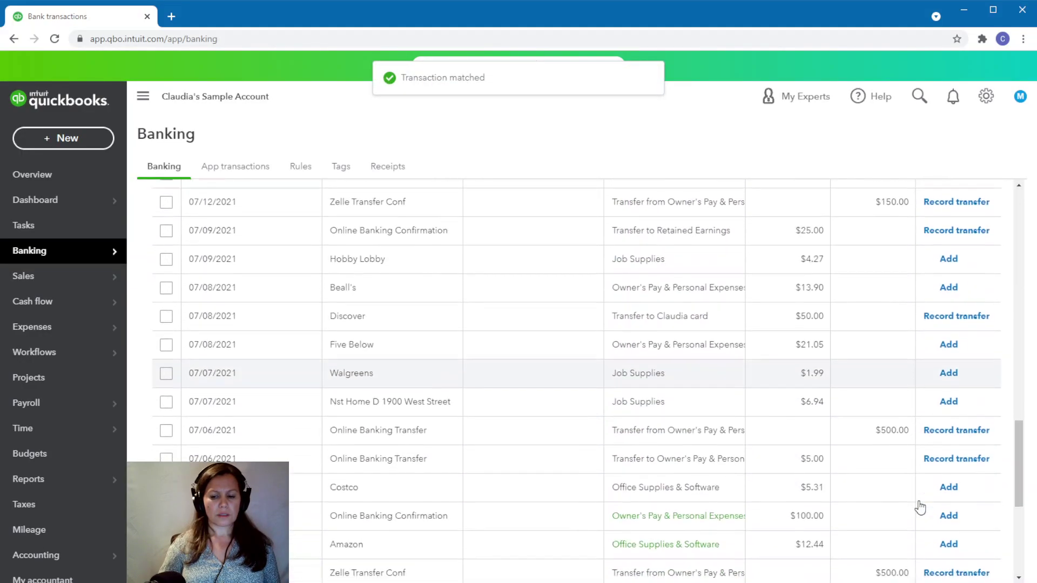
{"action": "scroll", "coordinate": [920, 508], "scroll_direction": "up", "scroll_amount": 4}
{"action": "scroll", "coordinate": [919, 508], "scroll_direction": "up", "scroll_amount": 15}
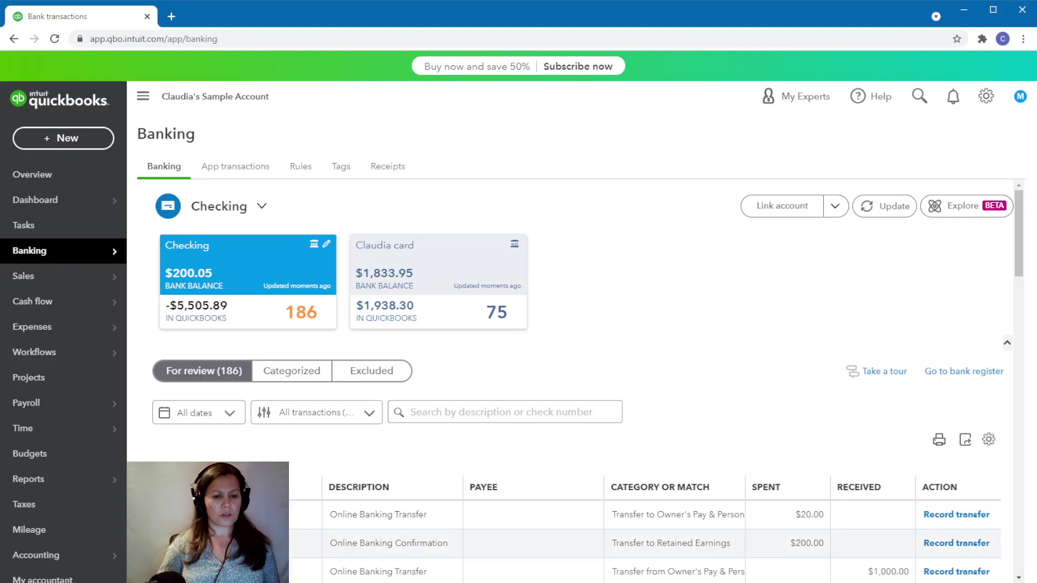
{"action": "left_click", "coordinate": [438, 268]}
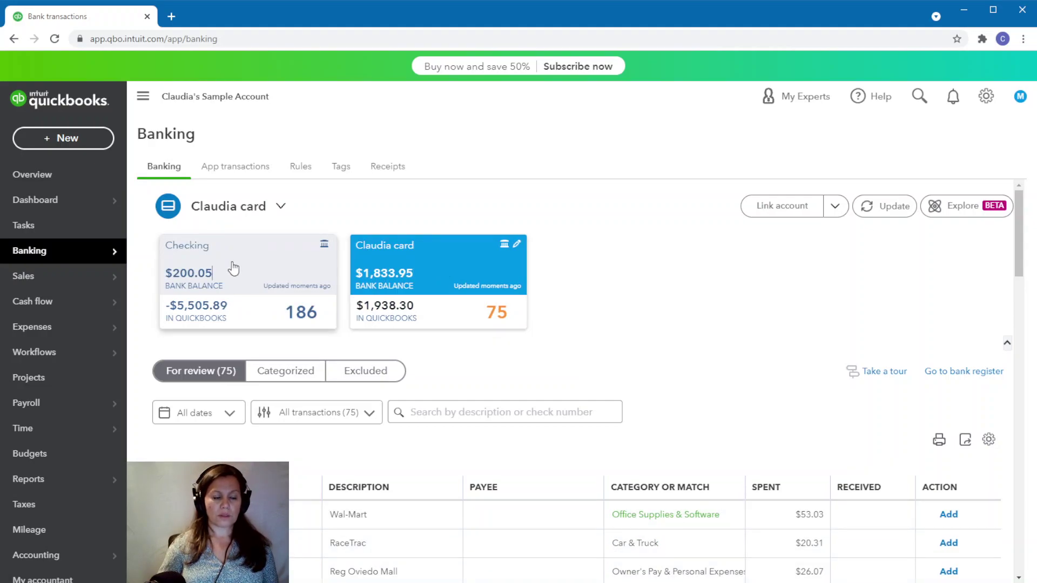
{"action": "left_click", "coordinate": [241, 283]}
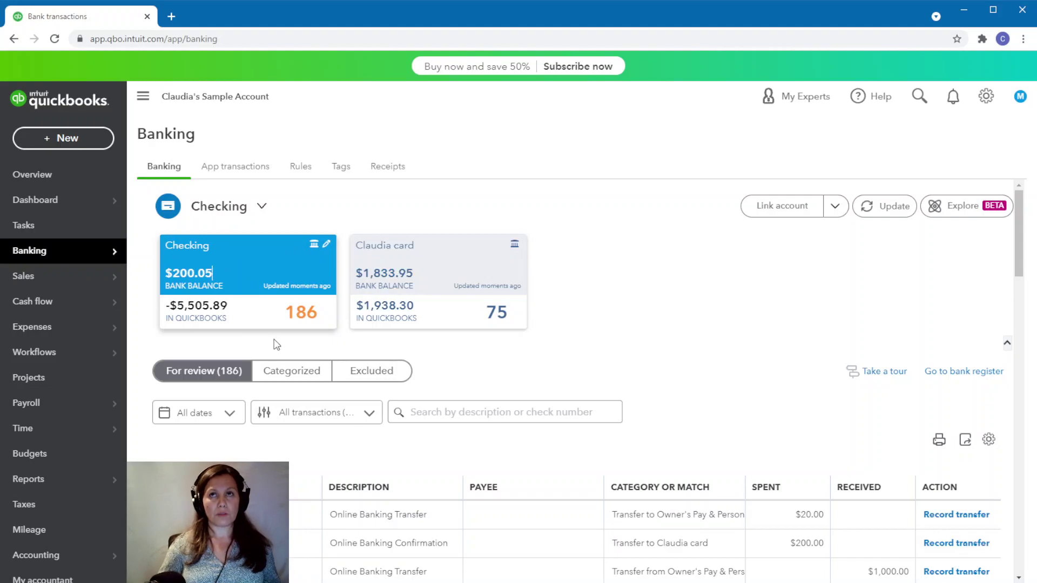
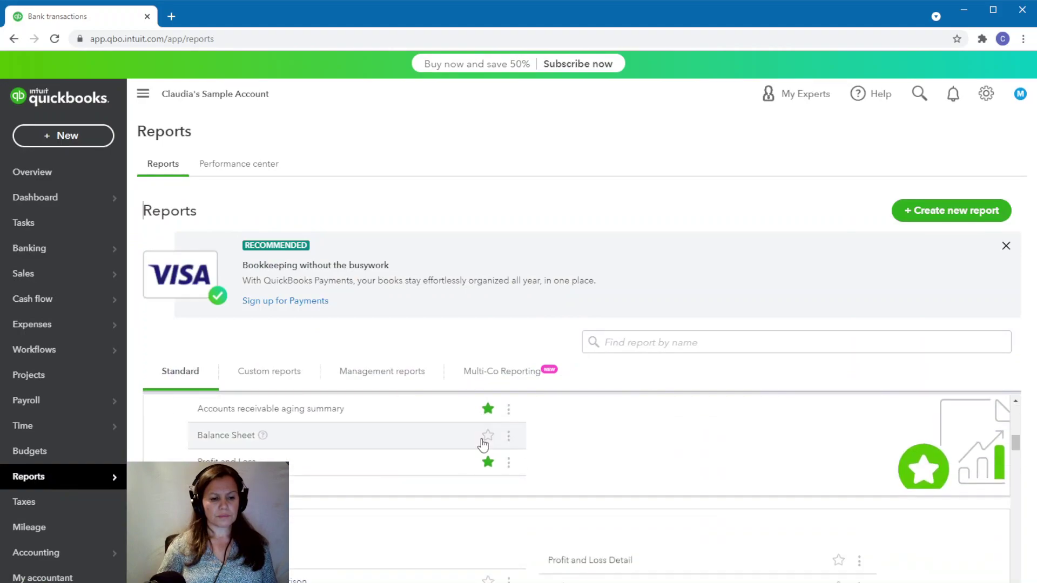
Step: Open the Profit and Loss report's Uncategorized Income transactions and open the first 08/23/2021 Discover credit card credit of $50.00
{"action": "left_click", "coordinate": [198, 460]}
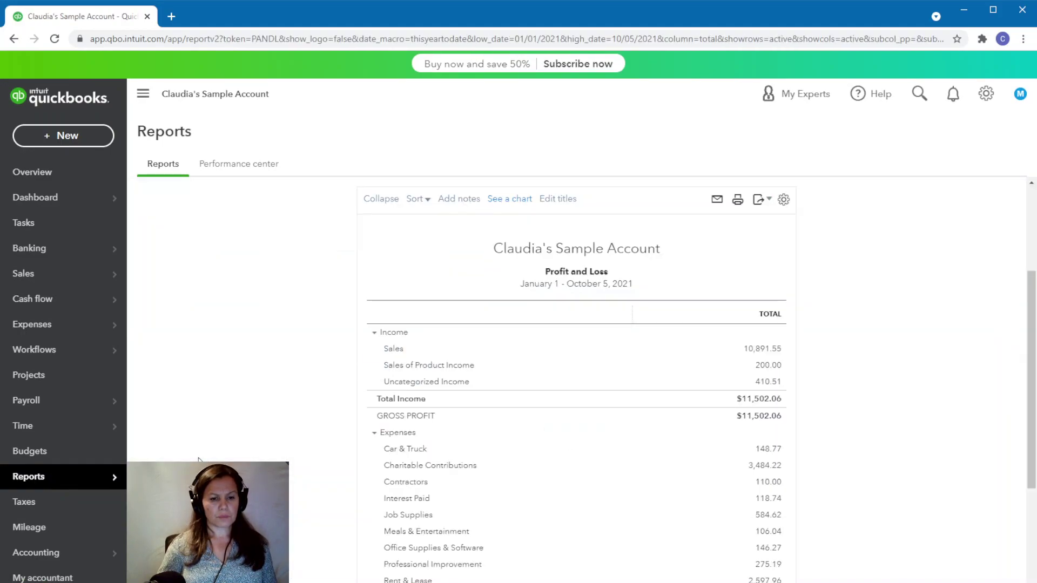
{"action": "left_click", "coordinate": [767, 382]}
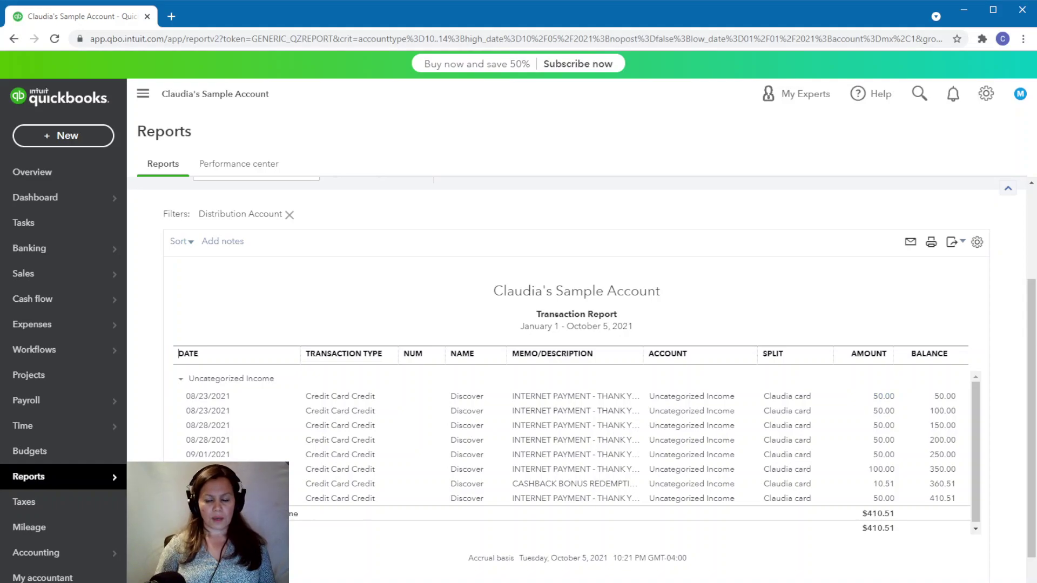
{"action": "left_click", "coordinate": [889, 400]}
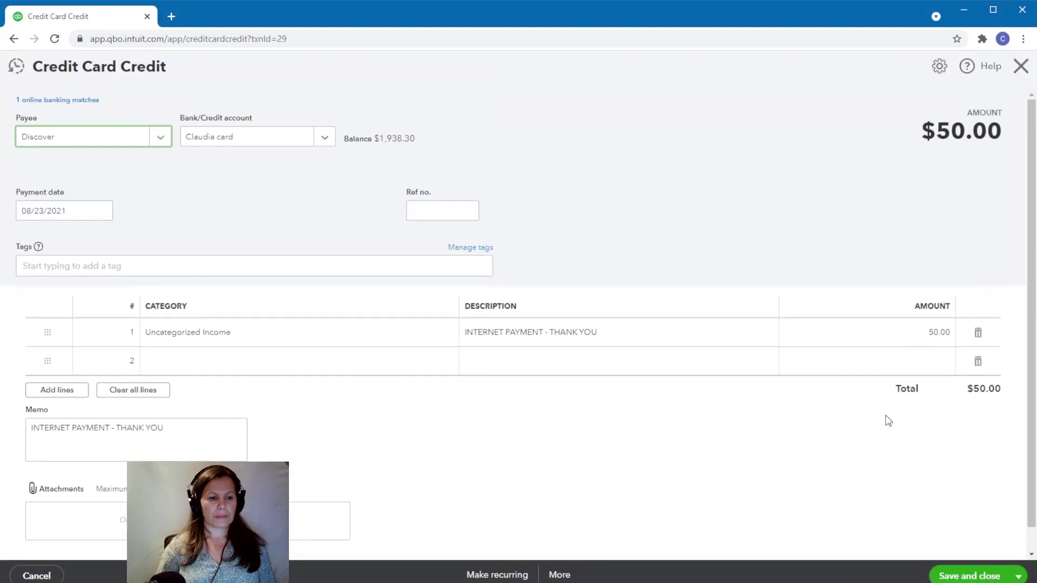
Step: Unmatch the 08/23/2021 Discover credit card credit of $50.00 from its online banking transaction
{"action": "left_click", "coordinate": [231, 334]}
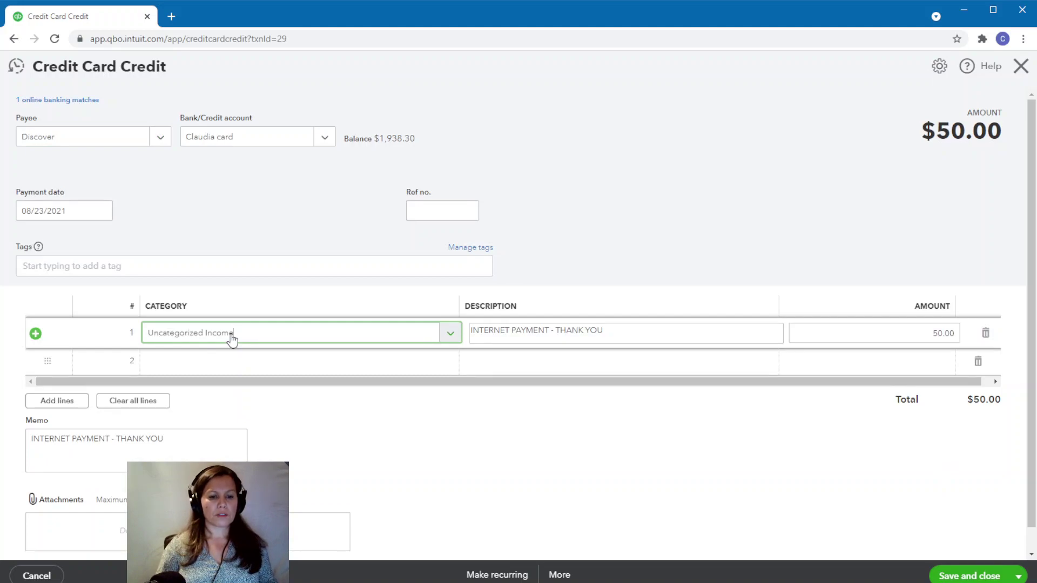
{"action": "left_click", "coordinate": [76, 101]}
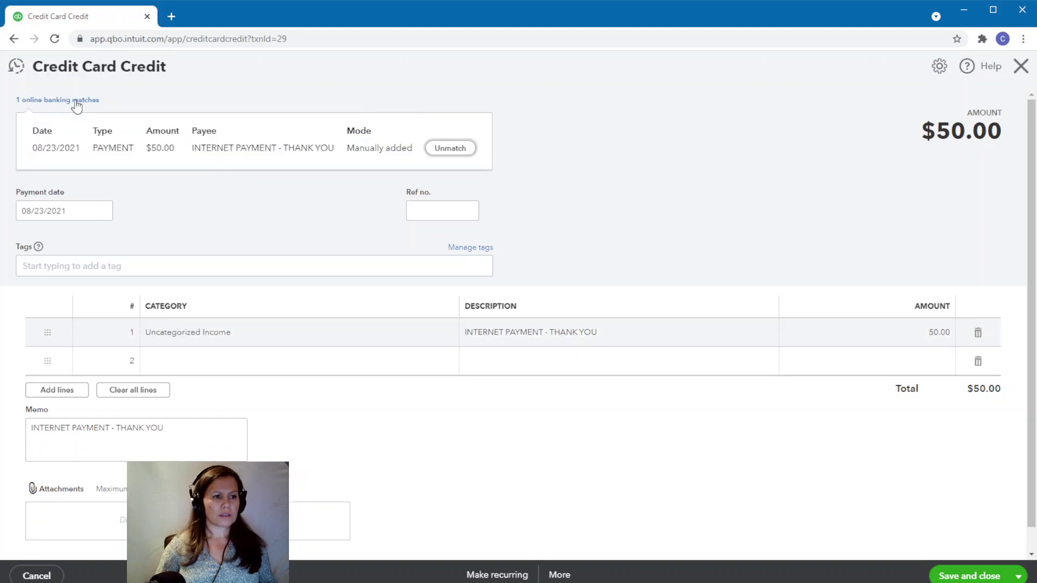
{"action": "left_click", "coordinate": [454, 150]}
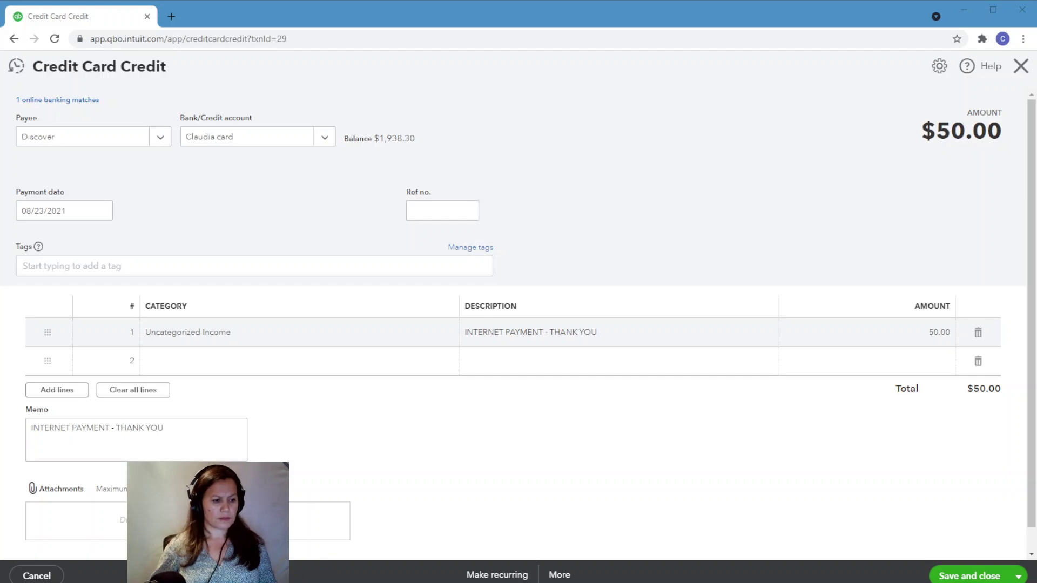
{"action": "left_click", "coordinate": [84, 101]}
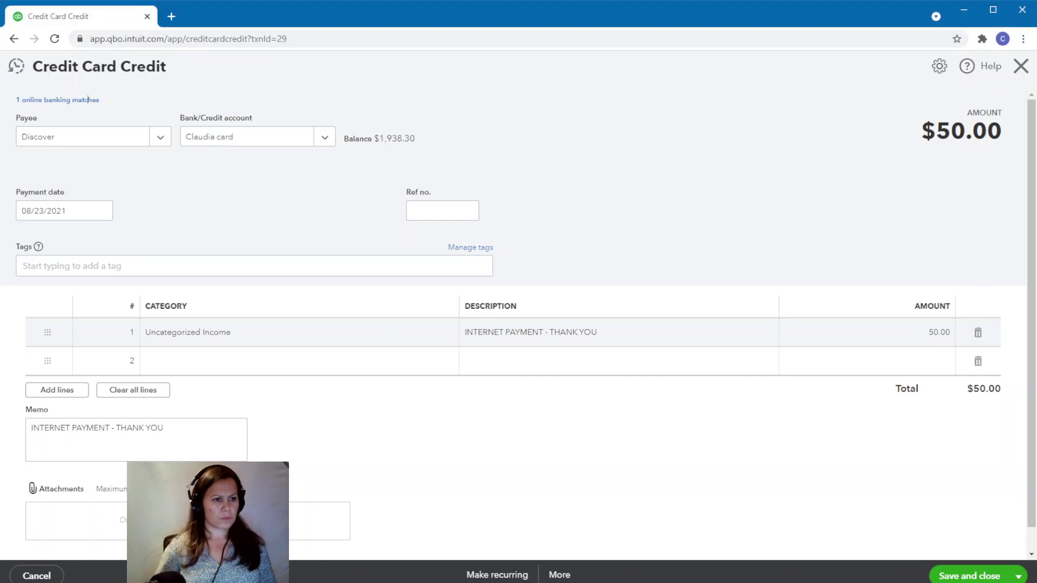
{"action": "left_click", "coordinate": [454, 151]}
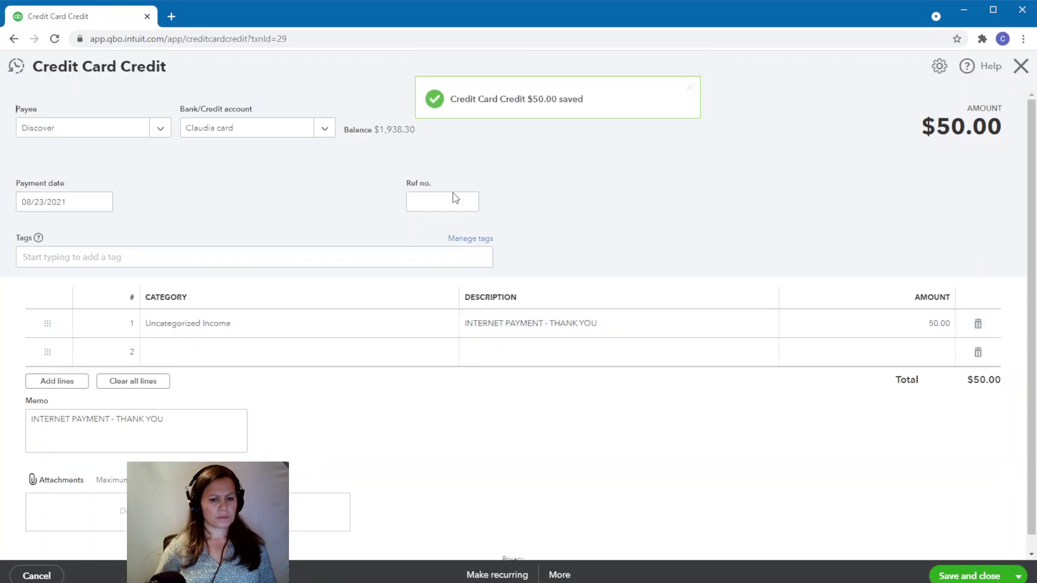
Step: Delete the 08/23/2021 Discover credit card credit of $50.00 and confirm the deletion
{"action": "left_click", "coordinate": [560, 575]}
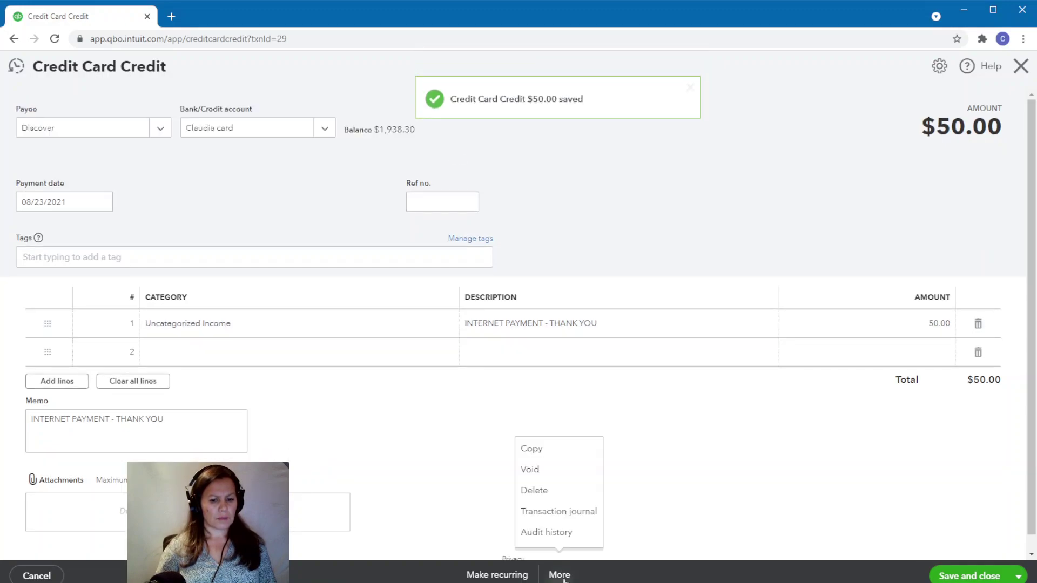
{"action": "left_click", "coordinate": [548, 490]}
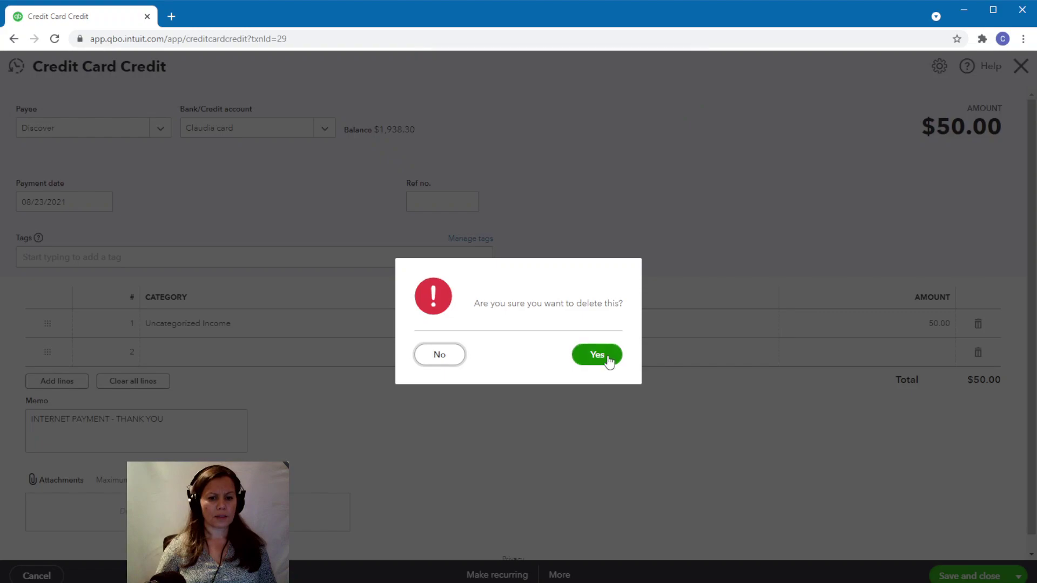
{"action": "left_click", "coordinate": [606, 356]}
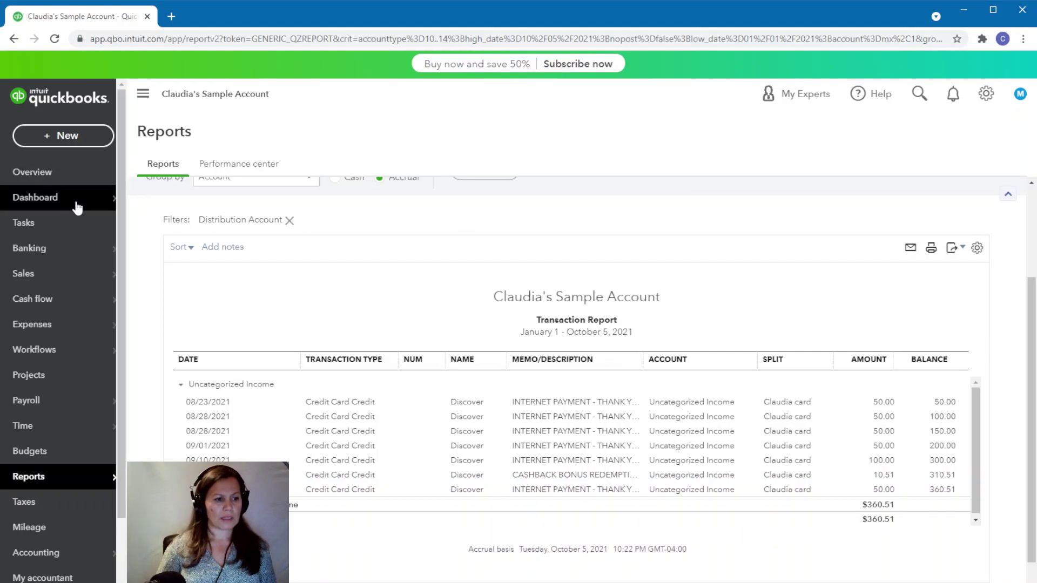
Step: In the credit card account's banking feed, open the 08/23/2021 Internet Thank You payment of $50.00 for review
{"action": "left_click", "coordinate": [58, 253]}
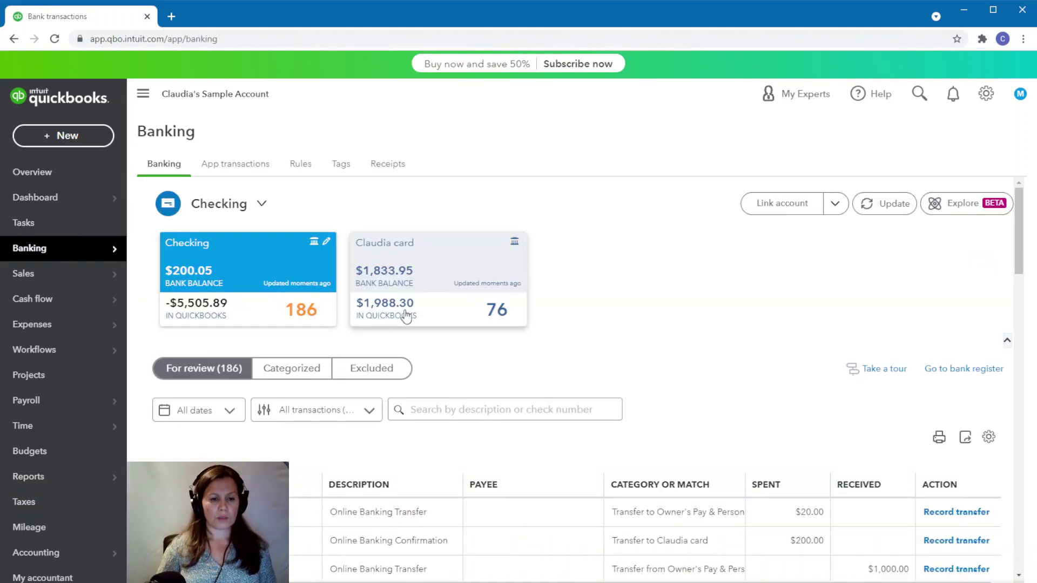
{"action": "left_click", "coordinate": [430, 296]}
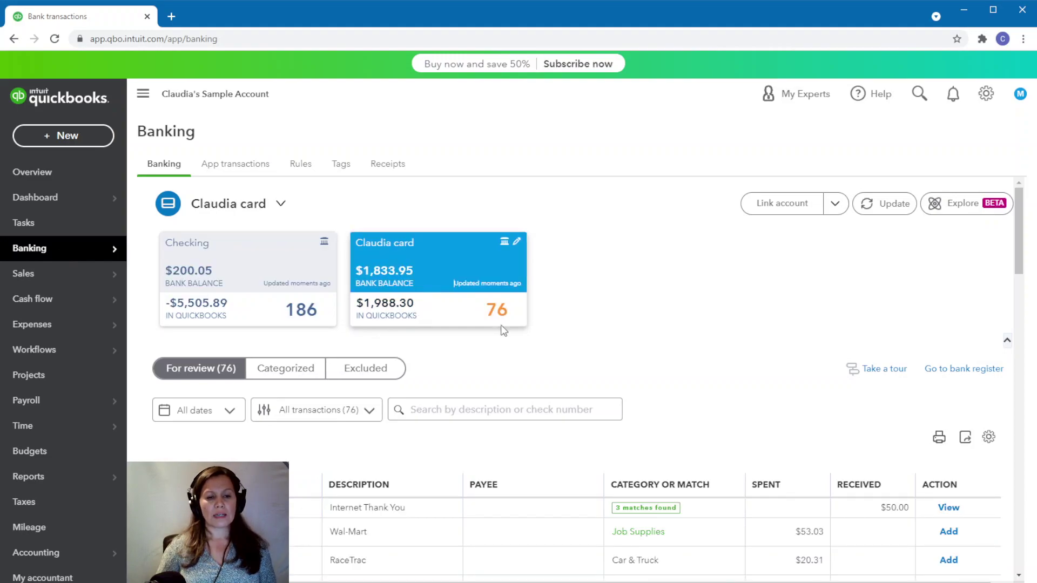
{"action": "scroll", "coordinate": [718, 402], "scroll_direction": "down", "scroll_amount": 1}
{"action": "scroll", "coordinate": [717, 402], "scroll_direction": "down", "scroll_amount": 2}
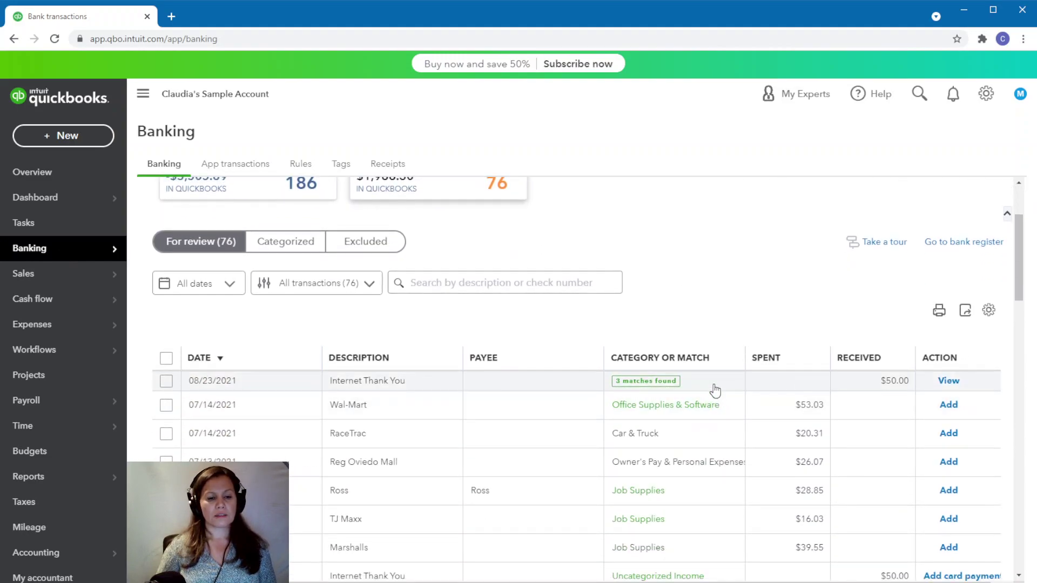
{"action": "left_click", "coordinate": [885, 385]}
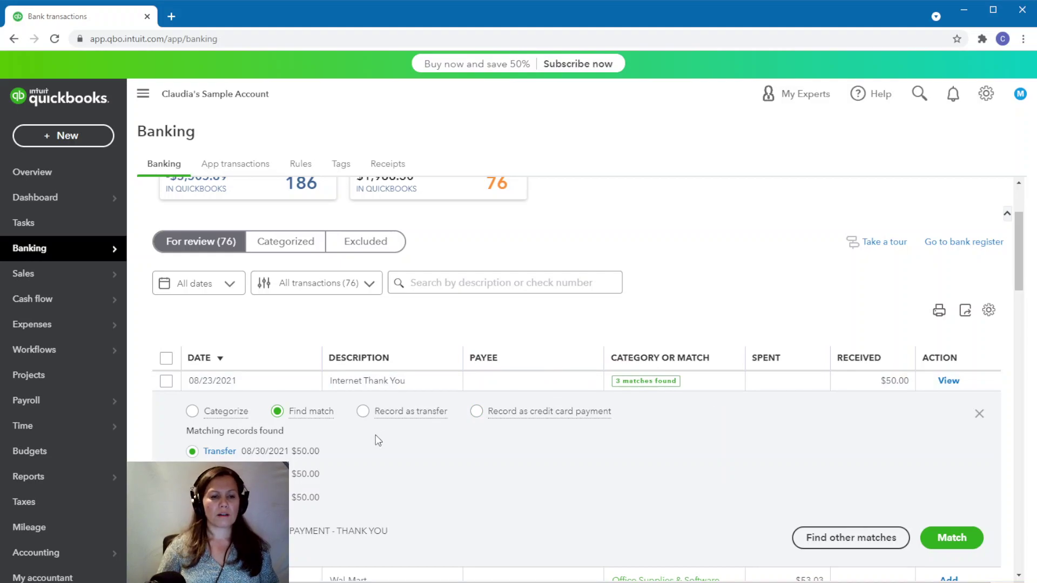
{"action": "scroll", "coordinate": [529, 400], "scroll_direction": "up", "scroll_amount": 2}
{"action": "scroll", "coordinate": [529, 404], "scroll_direction": "down", "scroll_amount": 2}
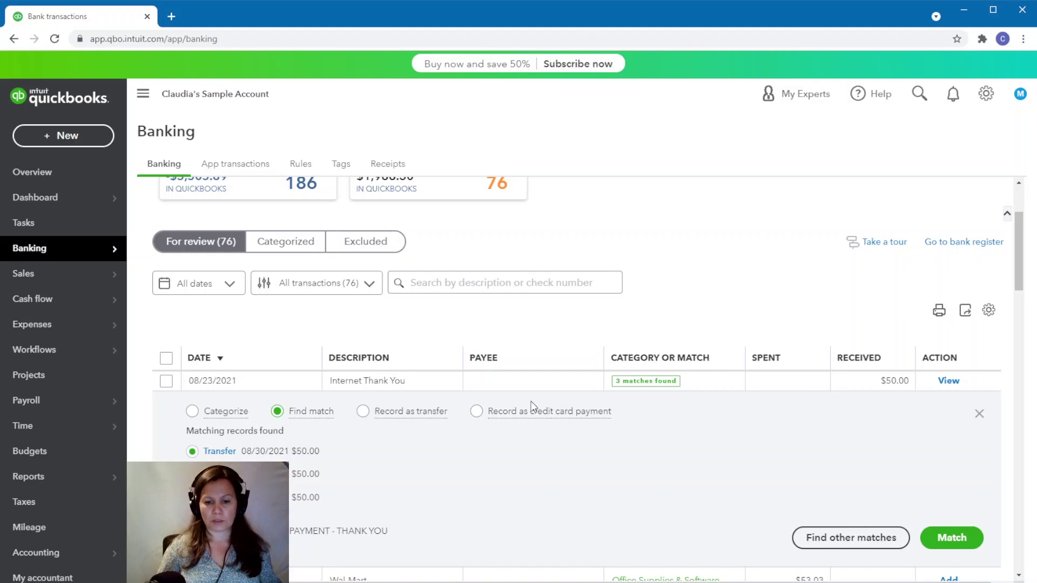
Step: Switch the 08/23/2021 payment of $50.00 to Categorize and choose Best Customer as its vendor/customer
{"action": "left_click", "coordinate": [195, 411]}
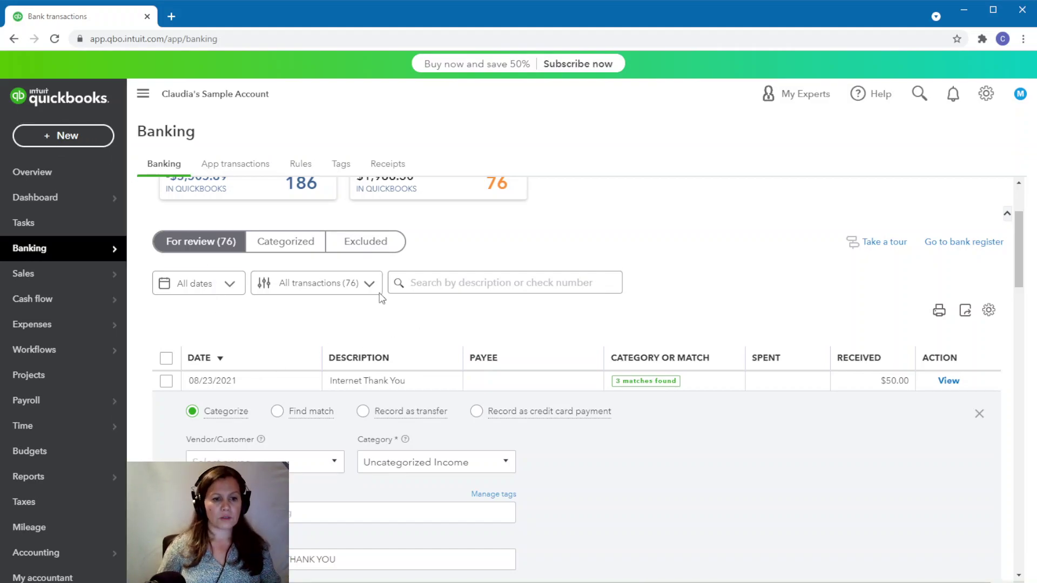
{"action": "scroll", "coordinate": [529, 322], "scroll_direction": "up", "scroll_amount": 3}
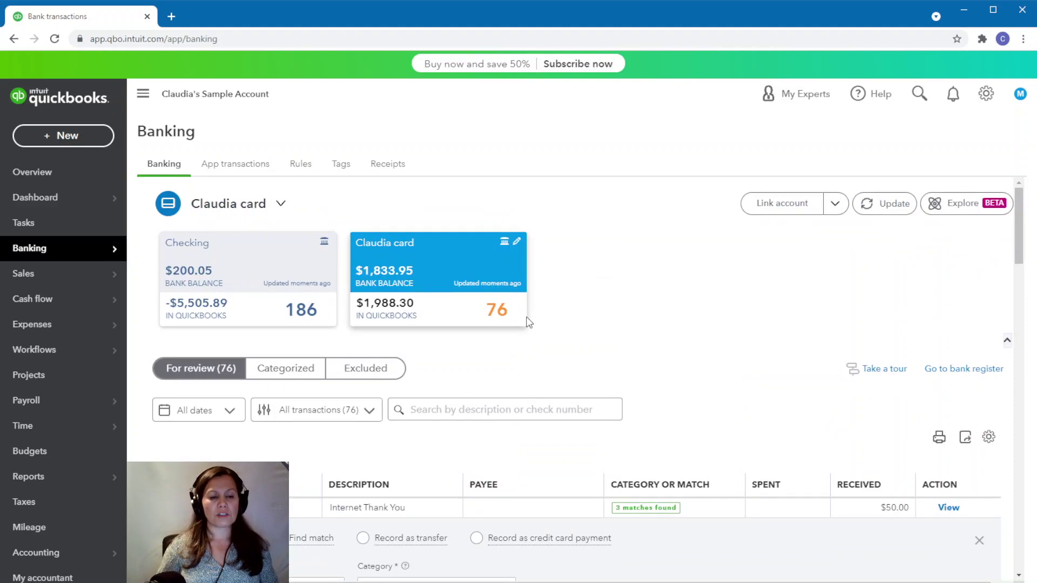
{"action": "scroll", "coordinate": [528, 322], "scroll_direction": "down", "scroll_amount": 1}
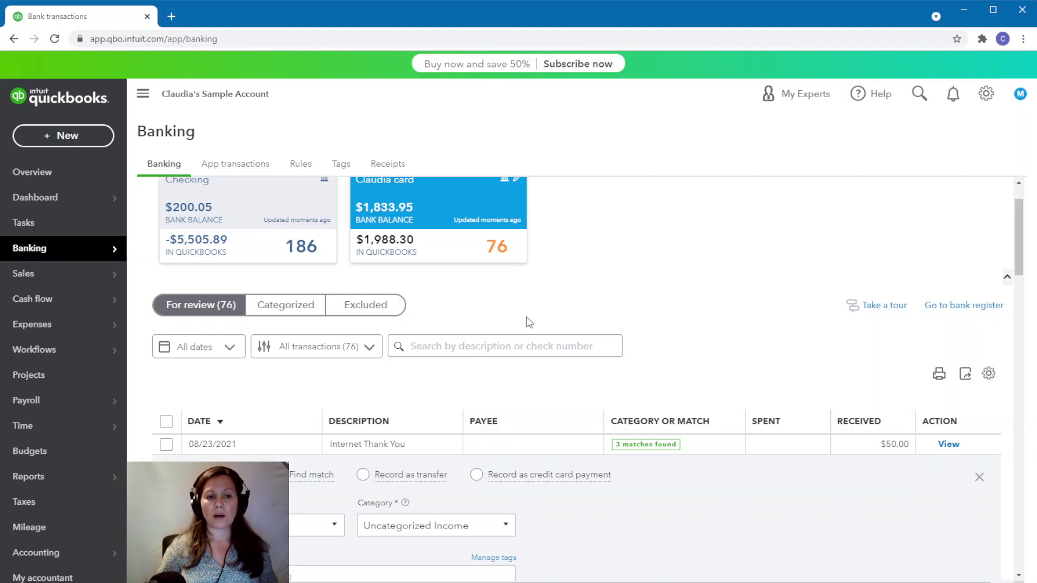
{"action": "scroll", "coordinate": [529, 323], "scroll_direction": "down", "scroll_amount": 2}
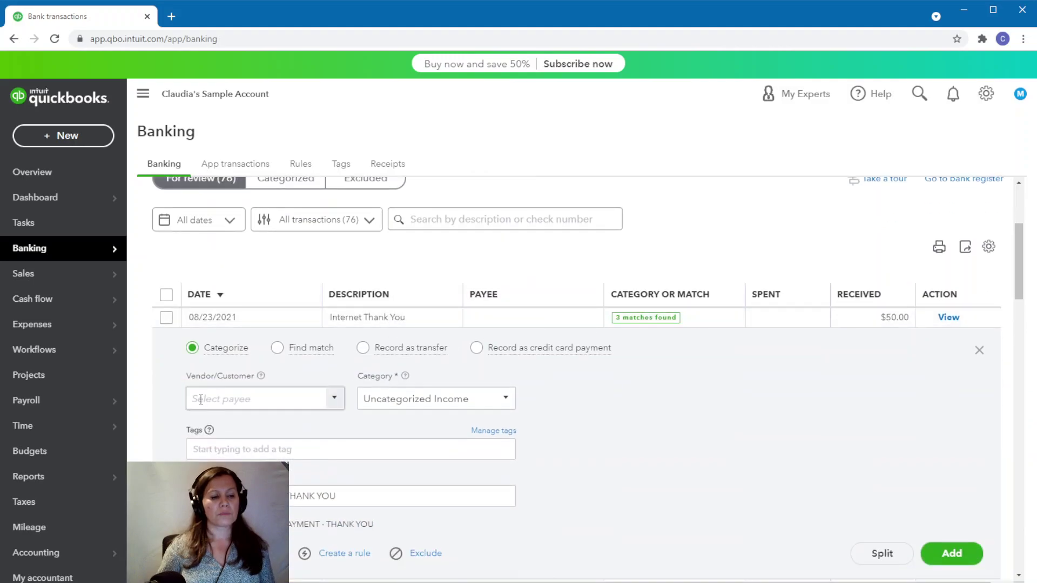
{"action": "left_click", "coordinate": [228, 401]}
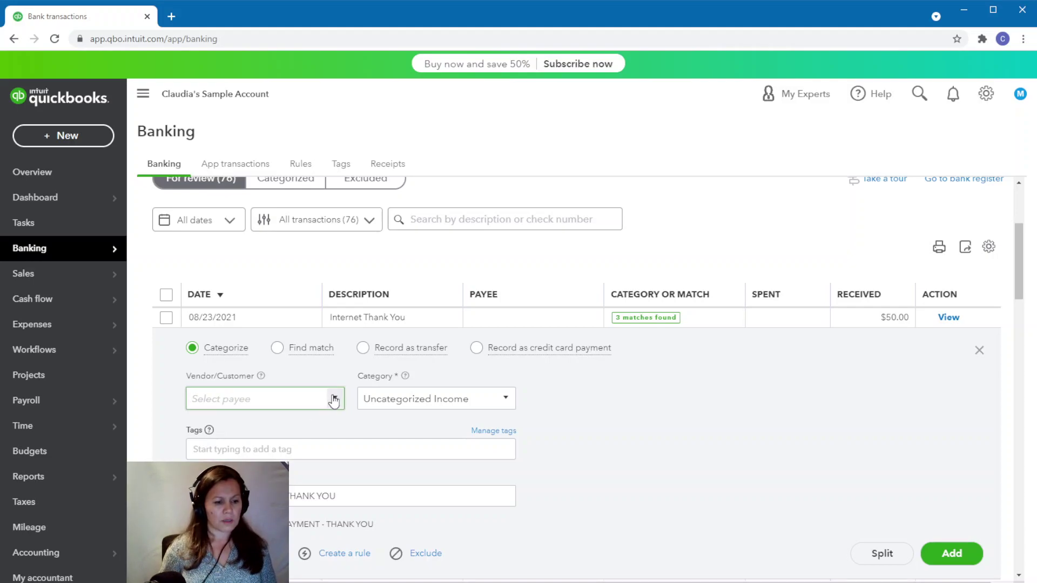
{"action": "type", "text": "Best Customer"}
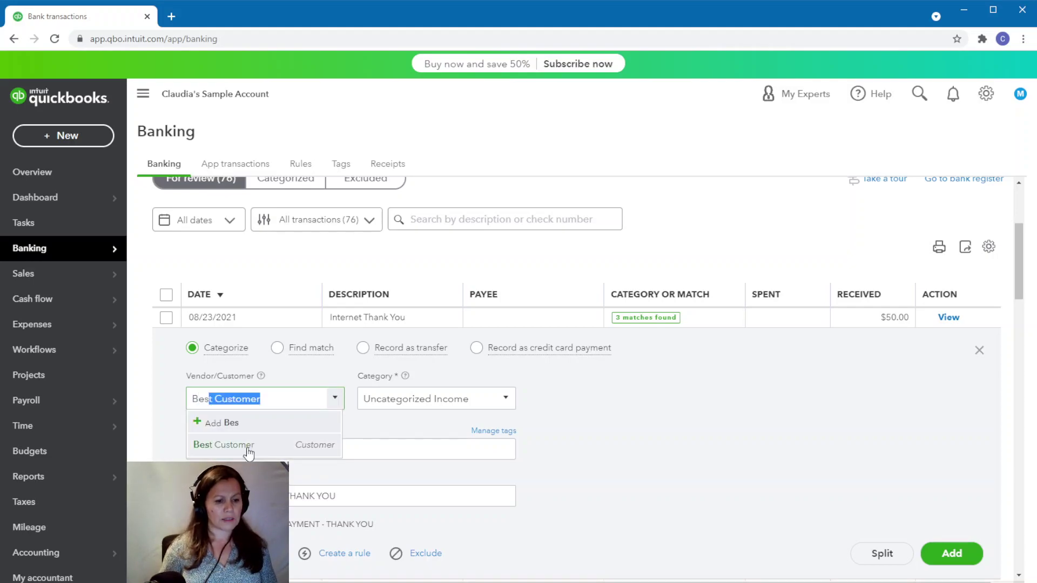
{"action": "left_click", "coordinate": [244, 446]}
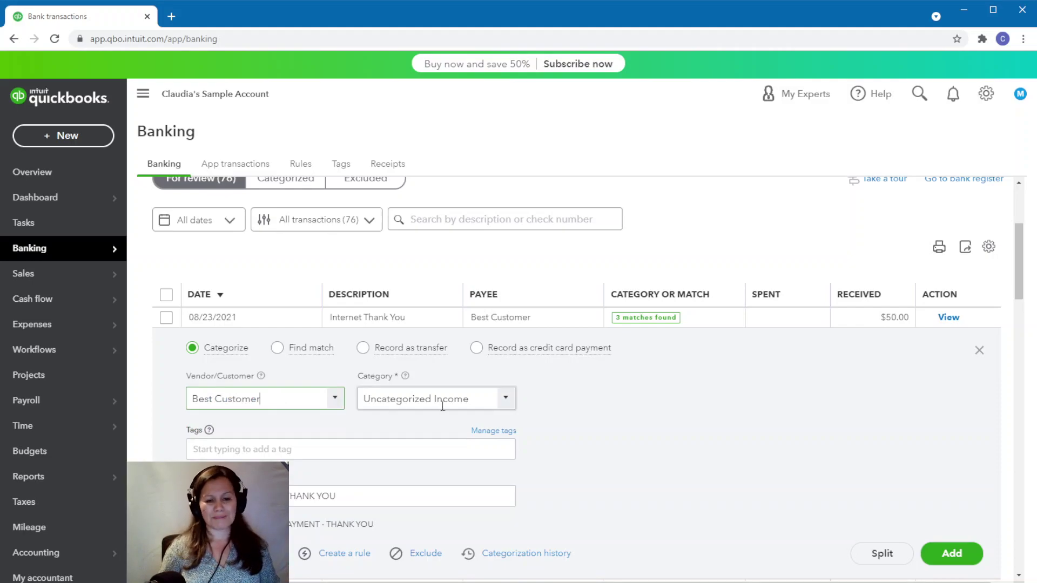
Step: Set the 08/23/2021 payment's category to Sales and add the transaction to the books
{"action": "left_click", "coordinate": [472, 403]}
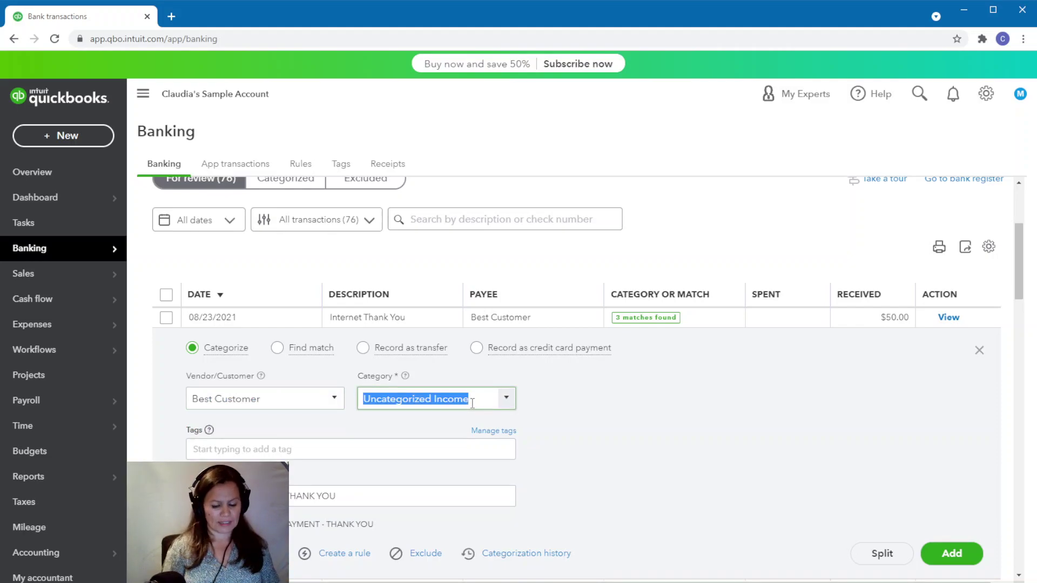
{"action": "left_click", "coordinate": [473, 404]}
{"action": "type", "text": "sa"}
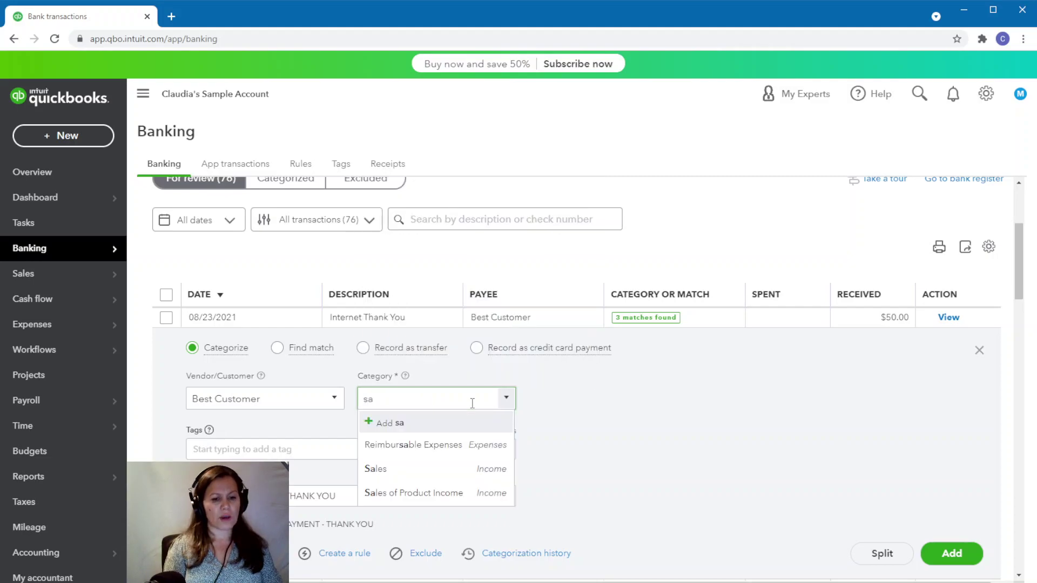
{"action": "left_click", "coordinate": [447, 473]}
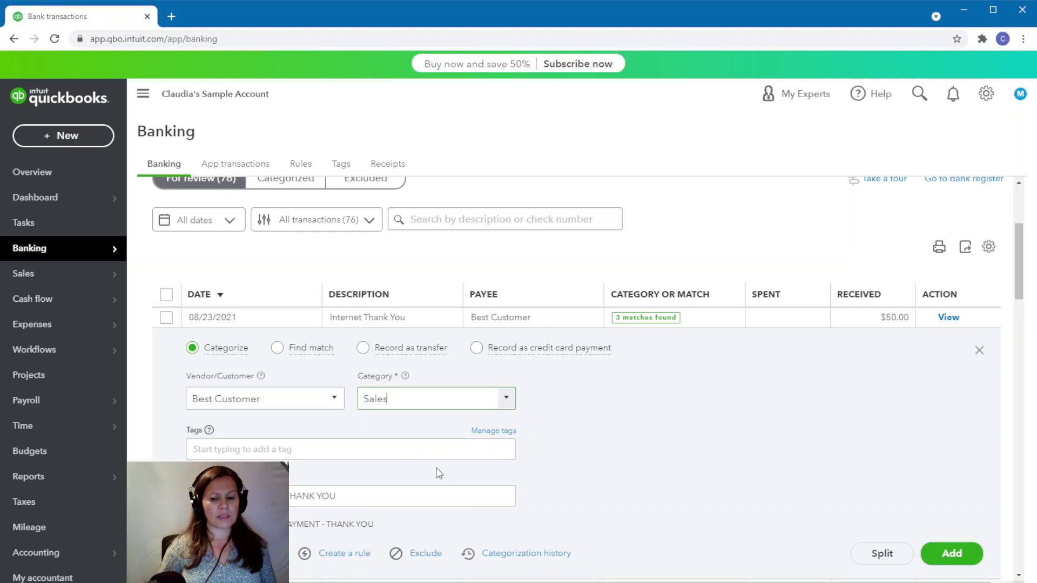
{"action": "left_click", "coordinate": [965, 552]}
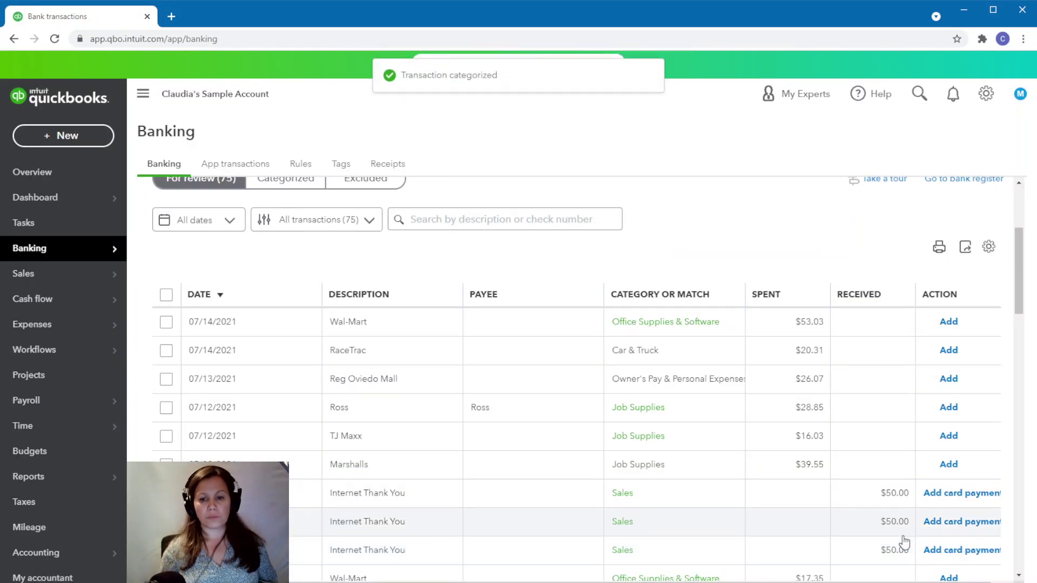
{"action": "scroll", "coordinate": [763, 430], "scroll_direction": "up", "scroll_amount": 4}
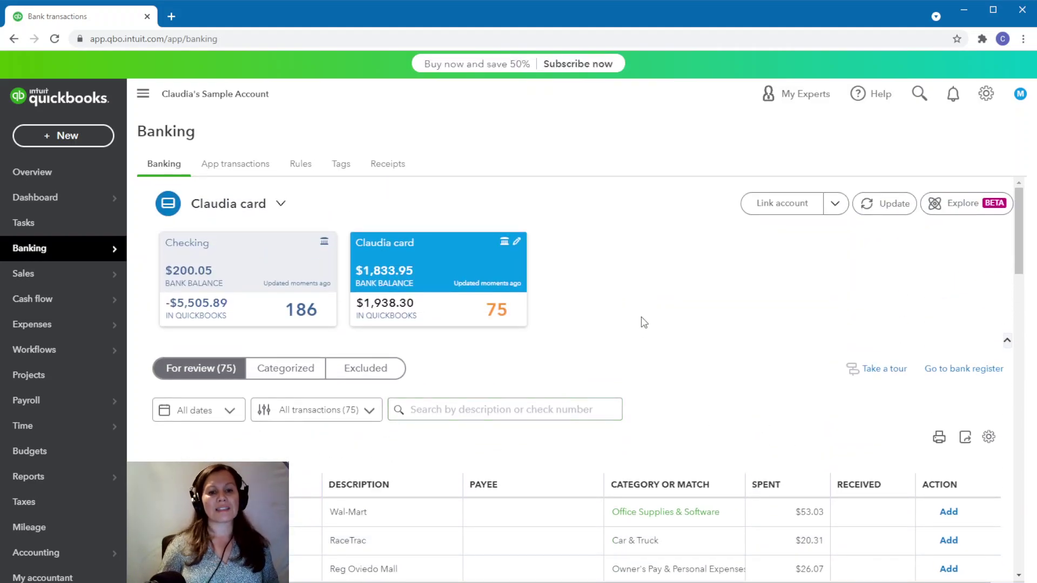
{"action": "scroll", "coordinate": [640, 316], "scroll_direction": "down", "scroll_amount": 4}
{"action": "scroll", "coordinate": [640, 294], "scroll_direction": "up", "scroll_amount": 4}
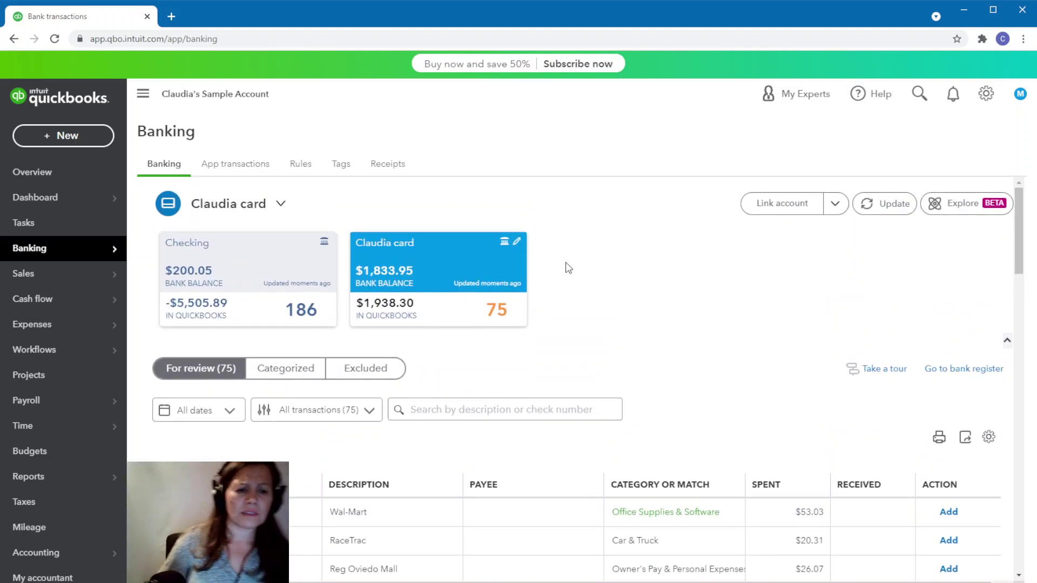
{"action": "scroll", "coordinate": [622, 304], "scroll_direction": "down", "scroll_amount": 2}
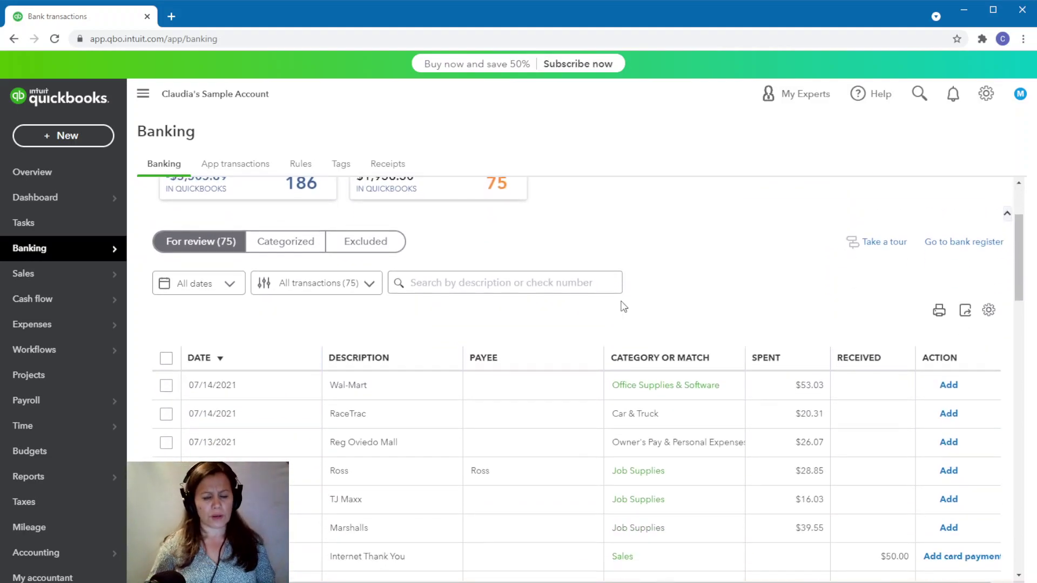
{"action": "scroll", "coordinate": [623, 306], "scroll_direction": "up", "scroll_amount": 1}
{"action": "scroll", "coordinate": [623, 306], "scroll_direction": "up", "scroll_amount": 1}
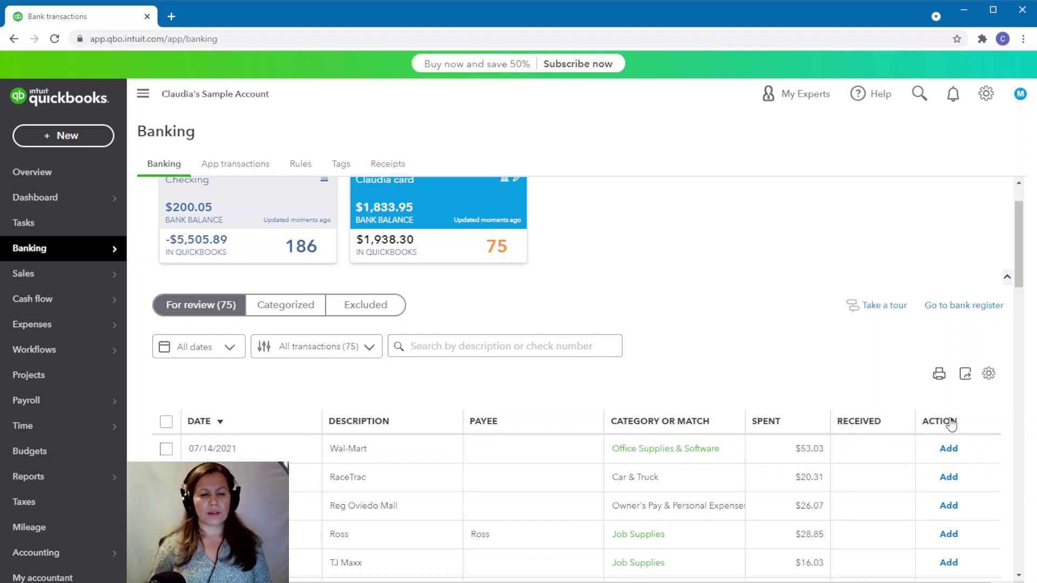
Step: Open the Reports page and browse the standard reports
{"action": "scroll", "coordinate": [862, 330], "scroll_direction": "up", "scroll_amount": 2}
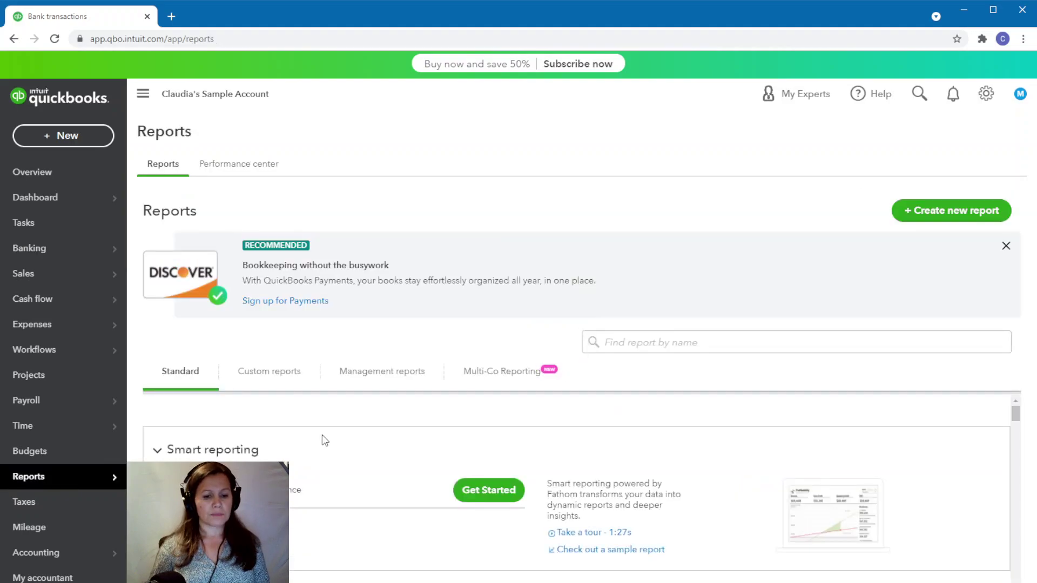
{"action": "scroll", "coordinate": [325, 440], "scroll_direction": "down", "scroll_amount": 1}
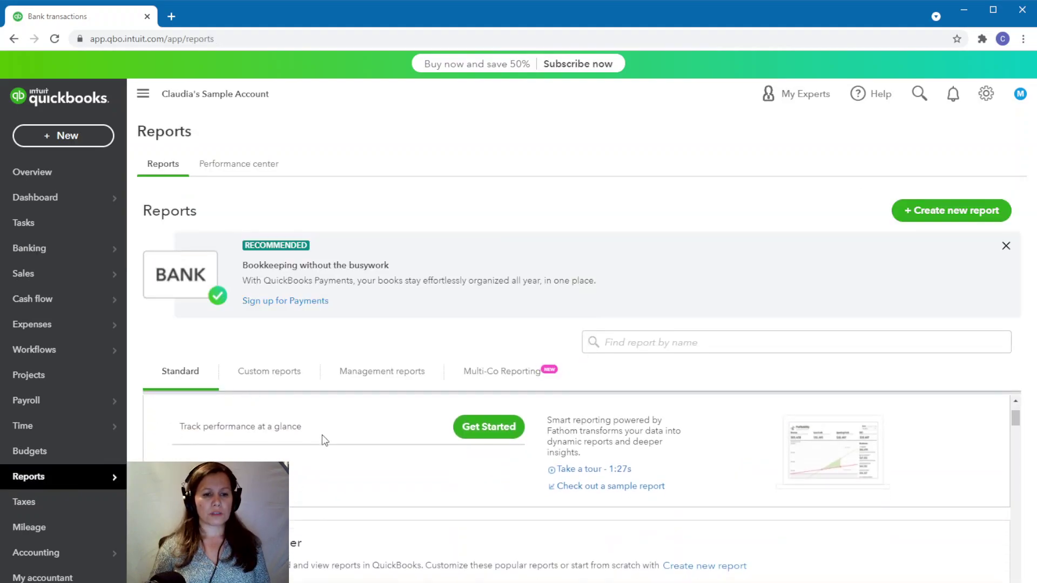